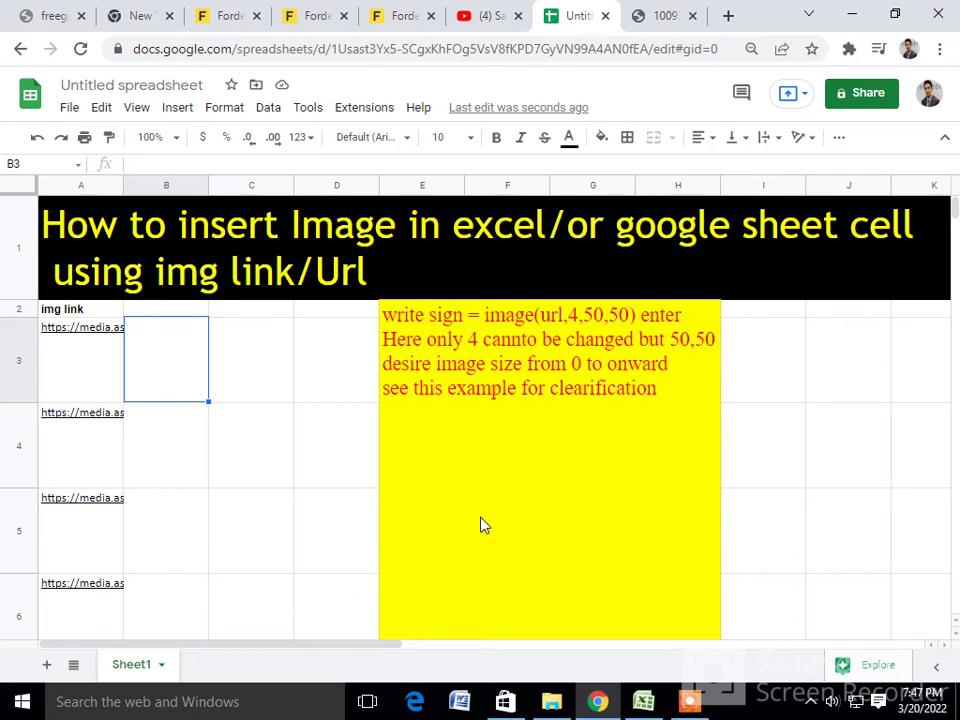
Highlight the title banner text and check its font list, leaving the font unchanged
left_click(162, 240)
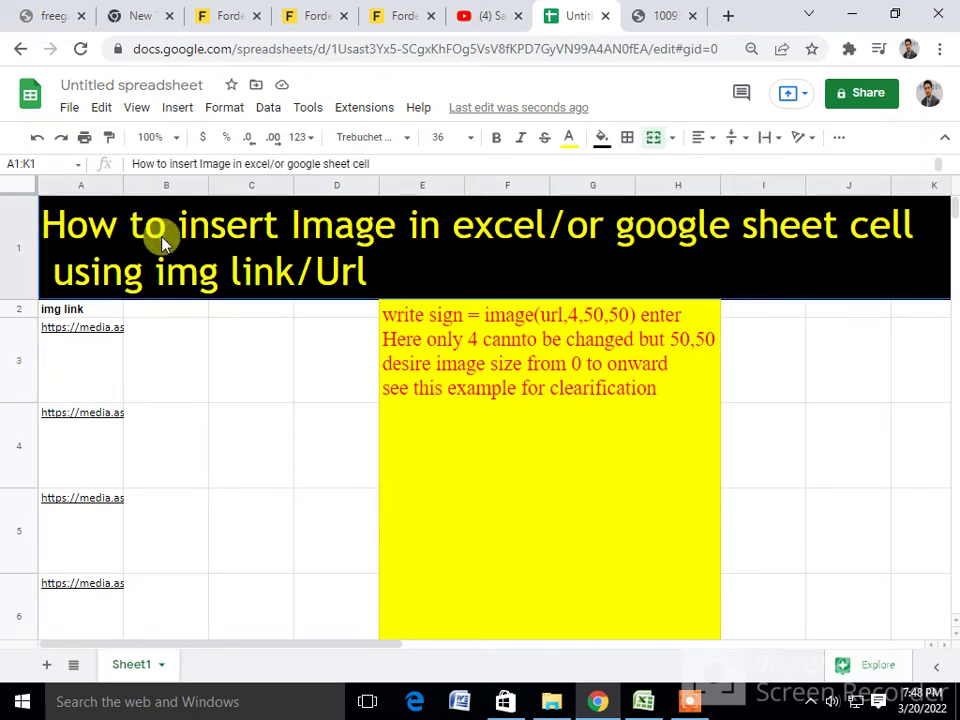
double_click(160, 233)
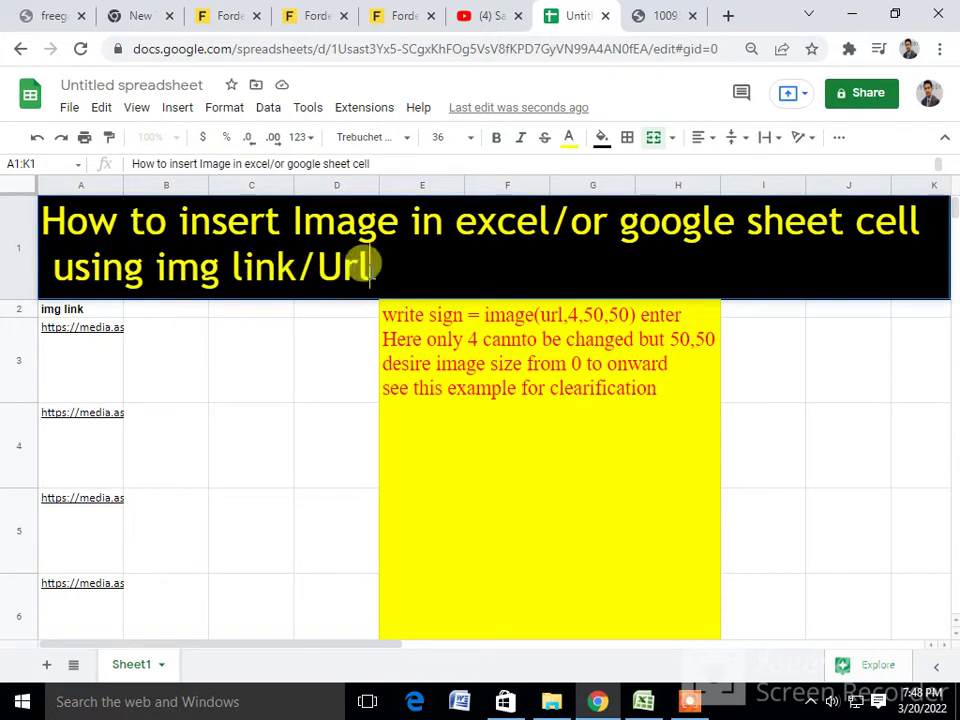
left_click_drag(368, 268, 43, 232)
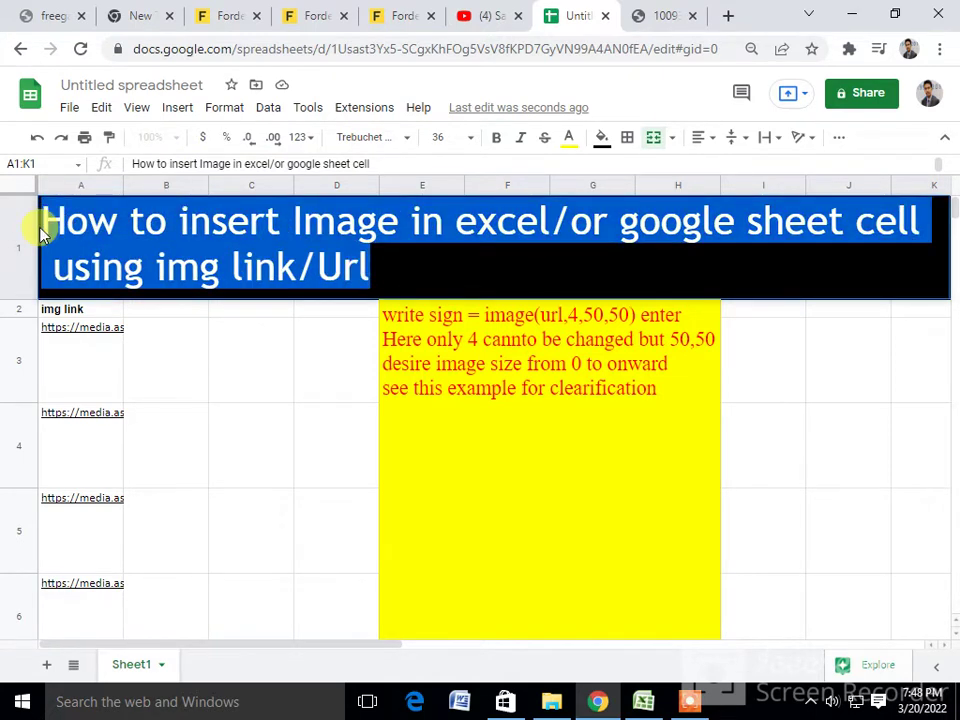
left_click(407, 148)
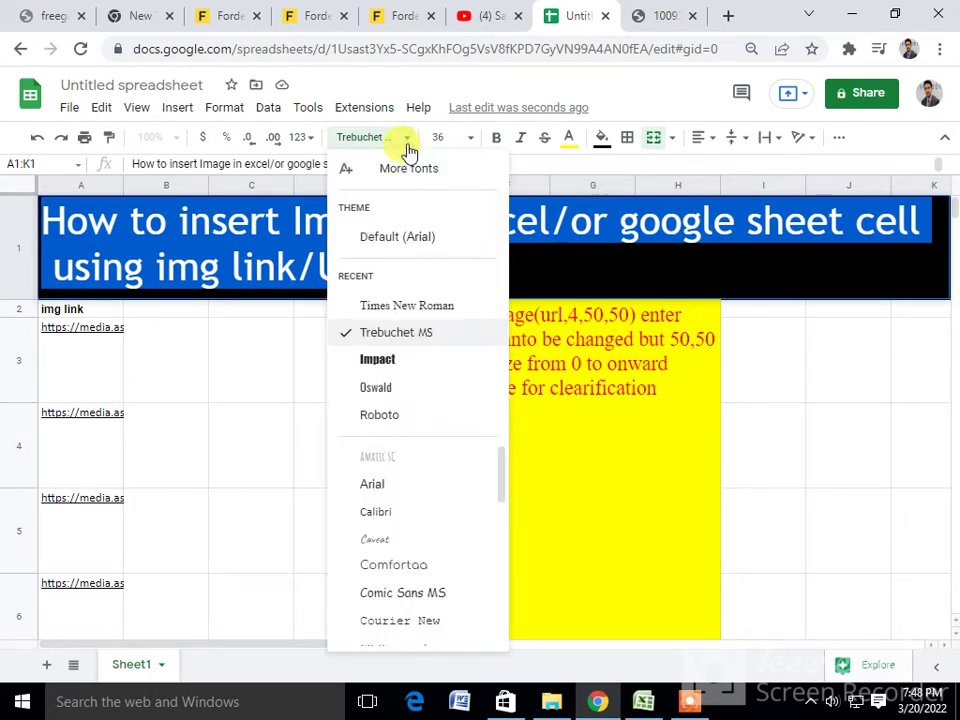
left_click(405, 148)
Edit the end of the yellow note and begin typing the new line 'let sta'
left_click(279, 358)
left_click(437, 358)
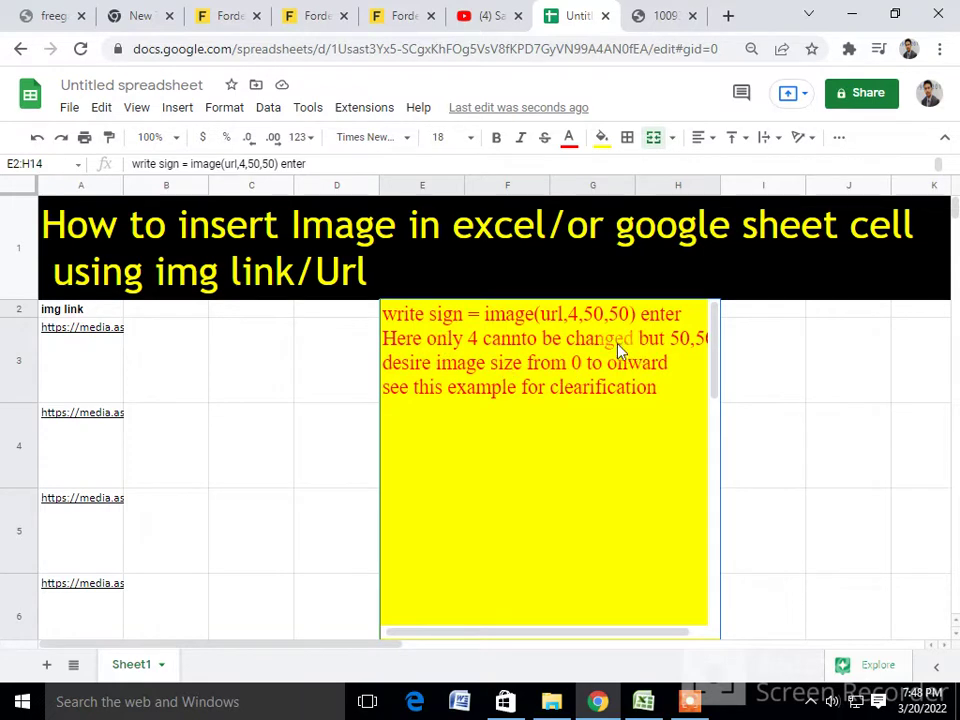
left_click(787, 355)
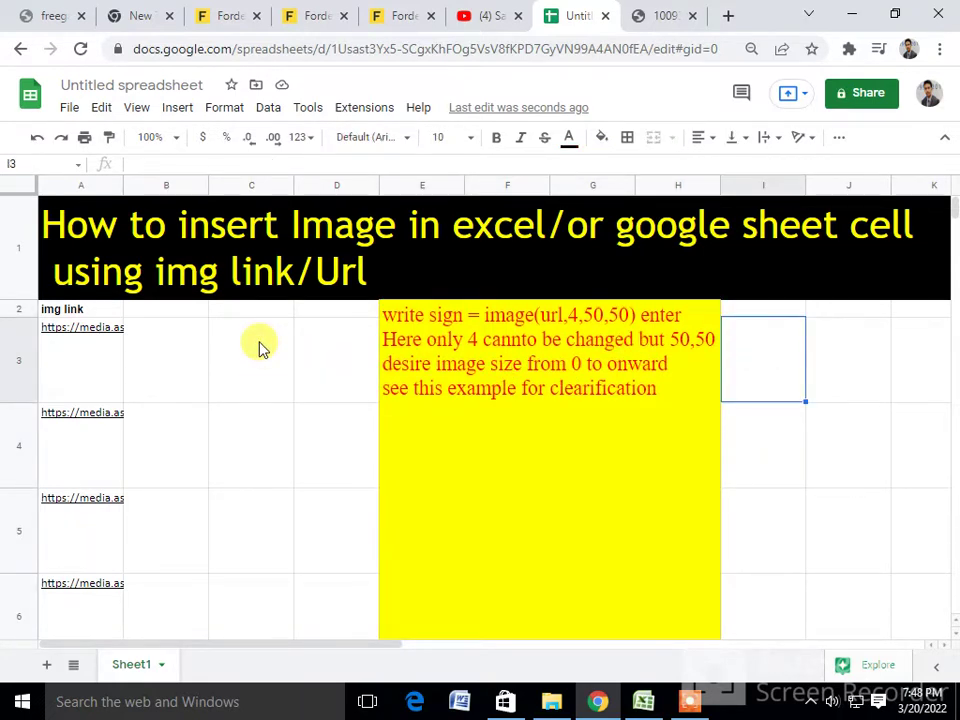
left_click(668, 397)
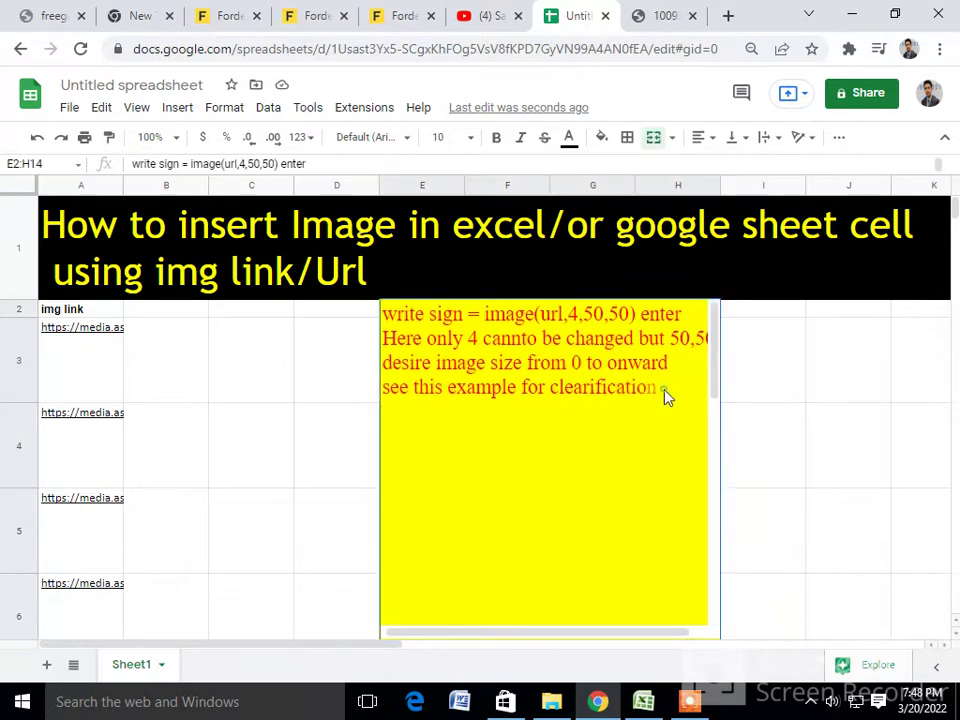
double_click(668, 397)
key("Escape")
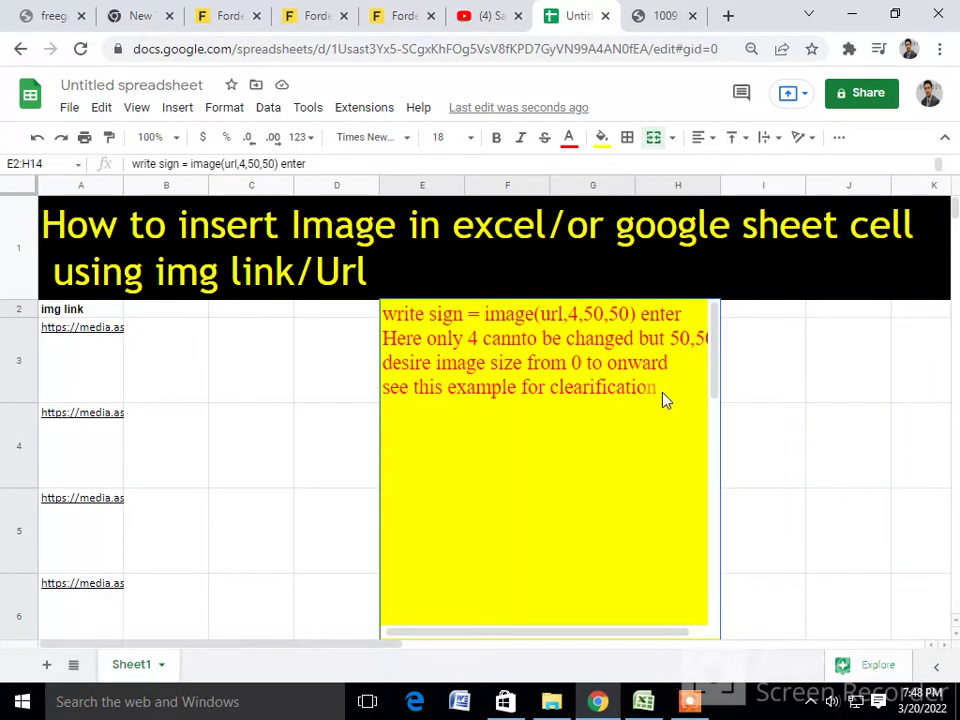
double_click(563, 435)
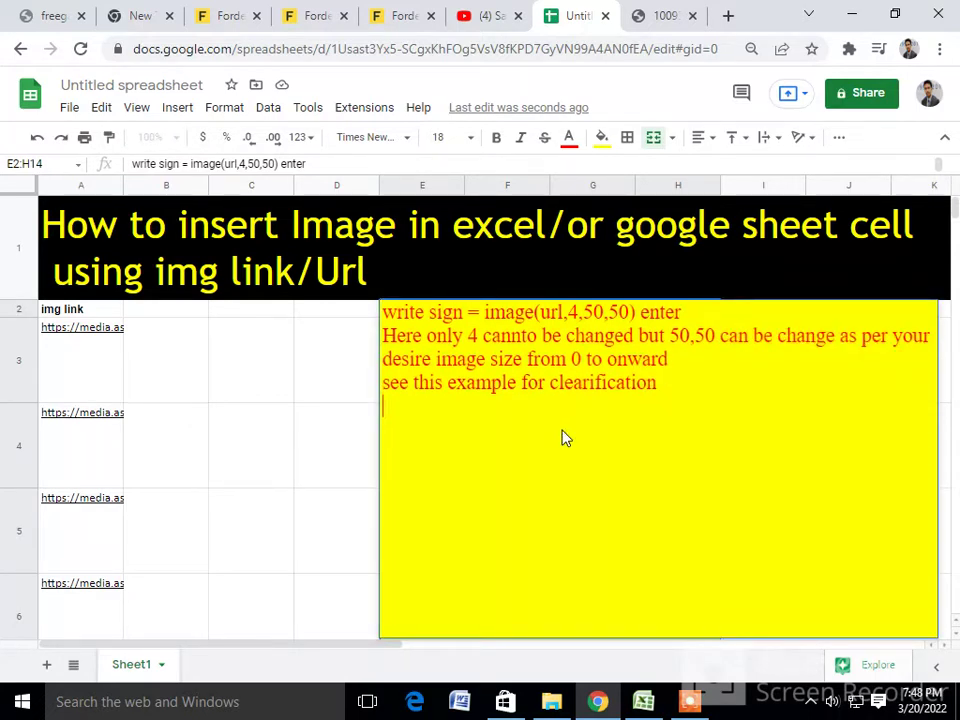
type("let ")
type("sta")
key("BackSpace")
Complete the note's 'let start' line, then enter =image(A3,4,50,50) in cell B3
type("art")
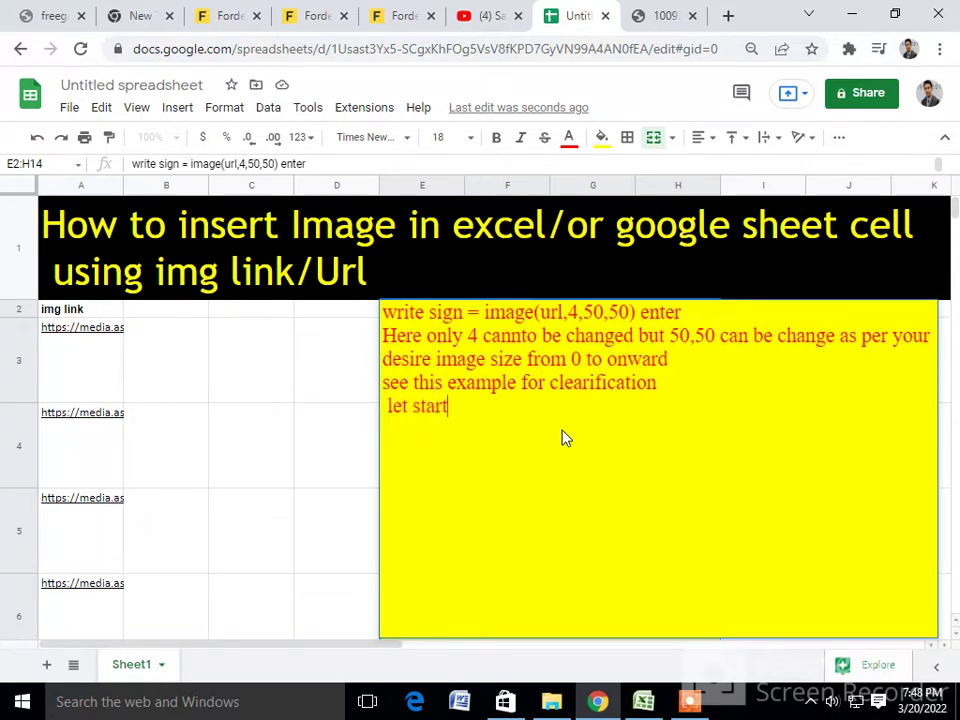
left_click(336, 441)
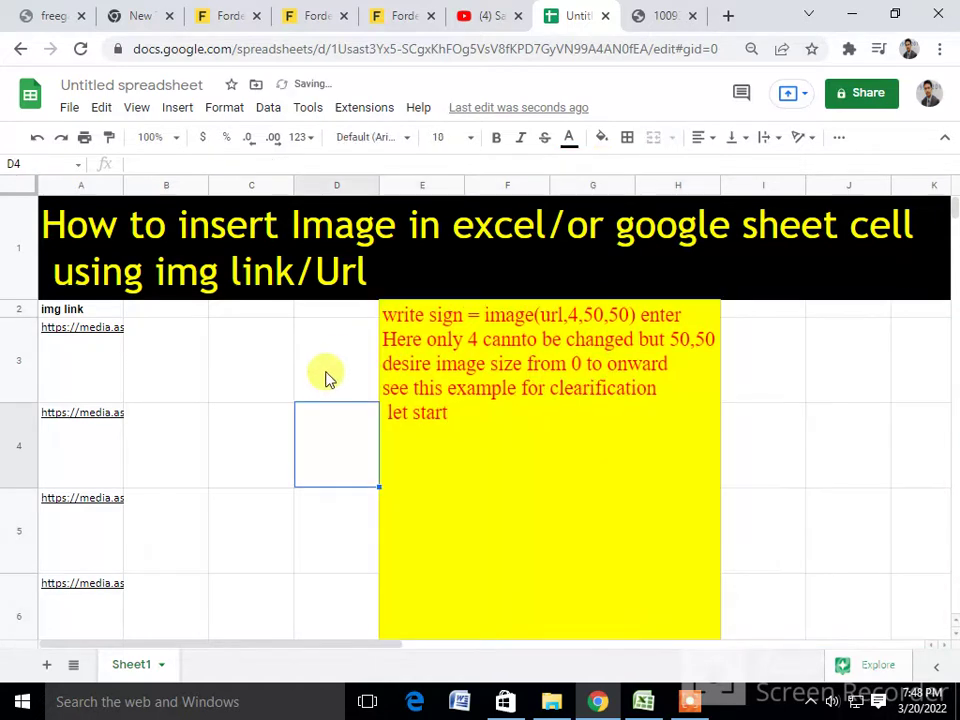
left_click(182, 362)
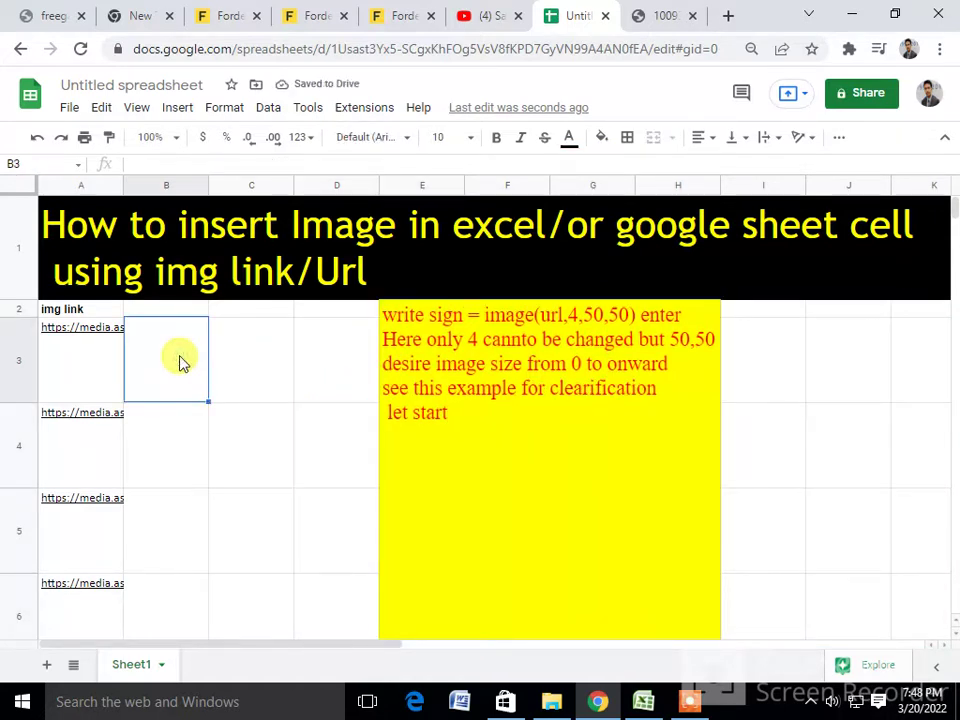
type("=")
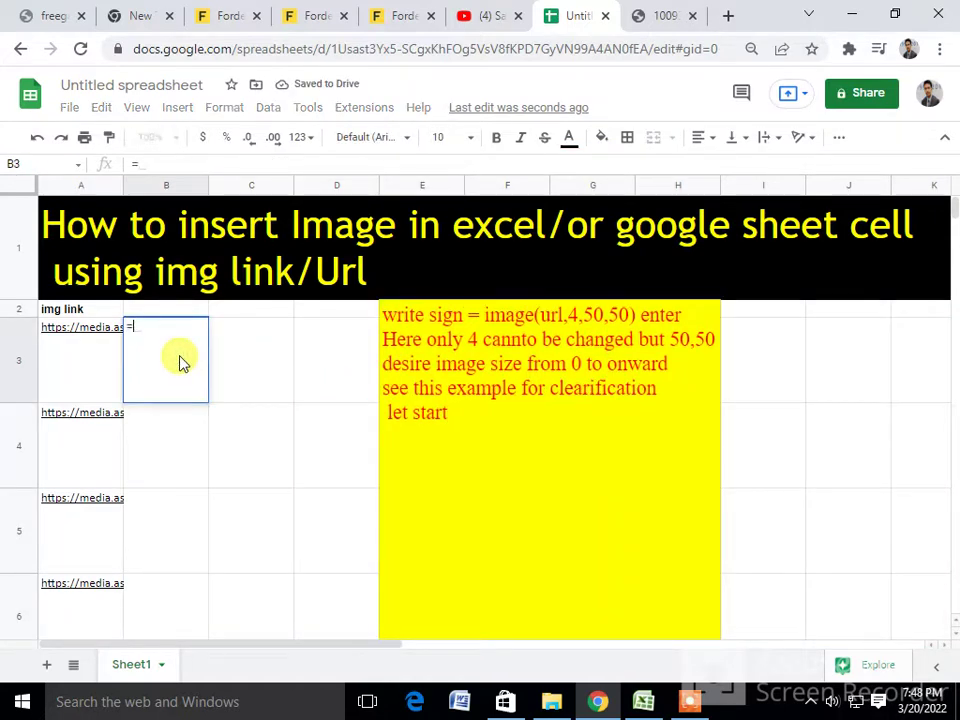
type("i")
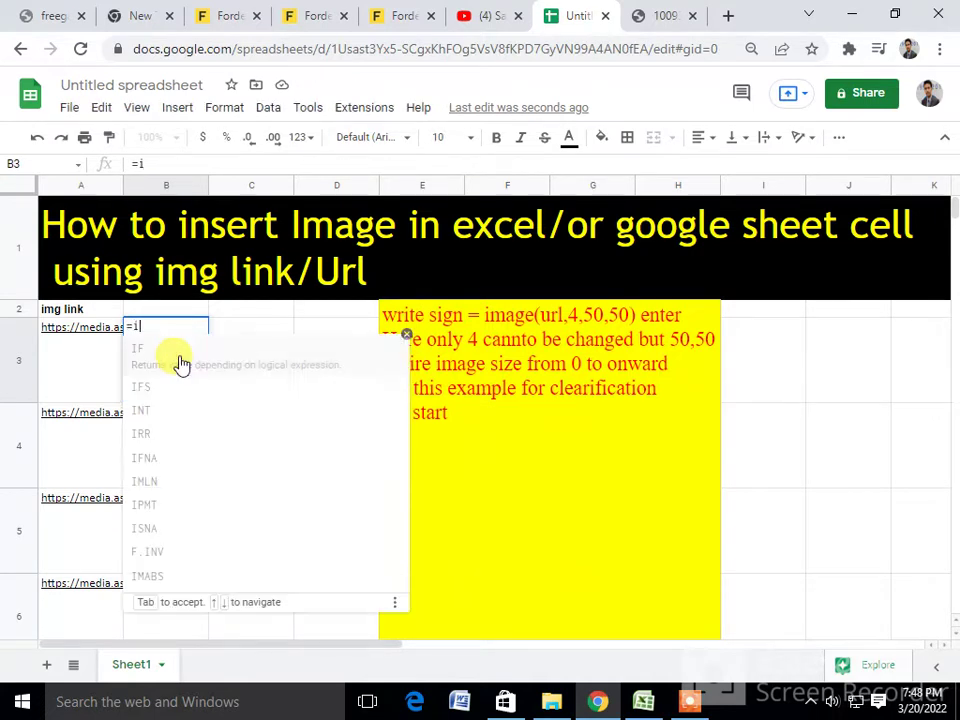
type("mage")
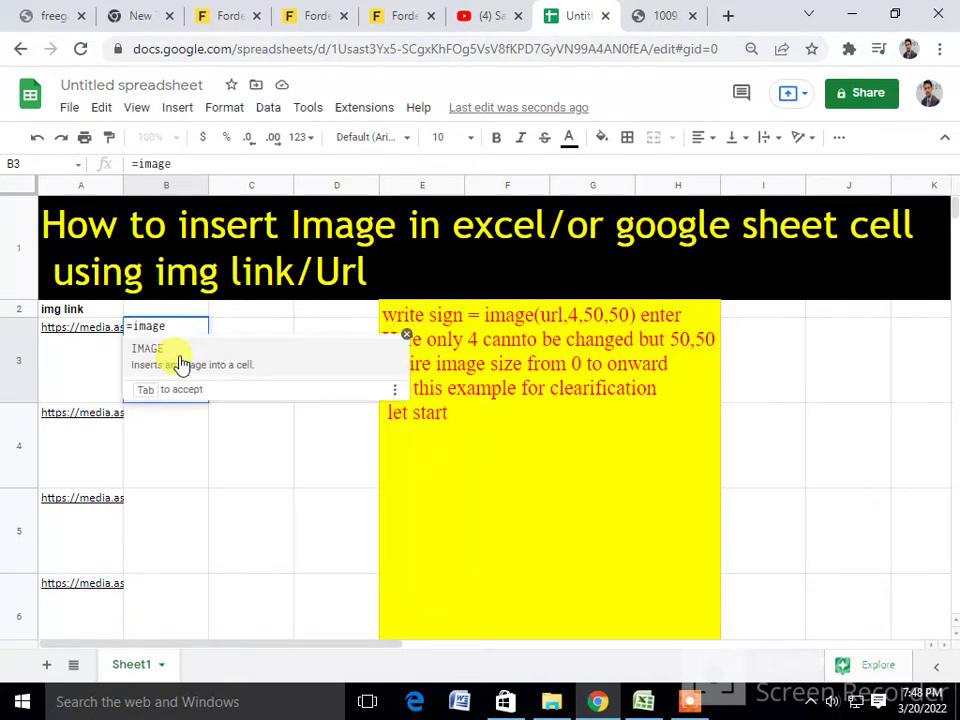
type("(")
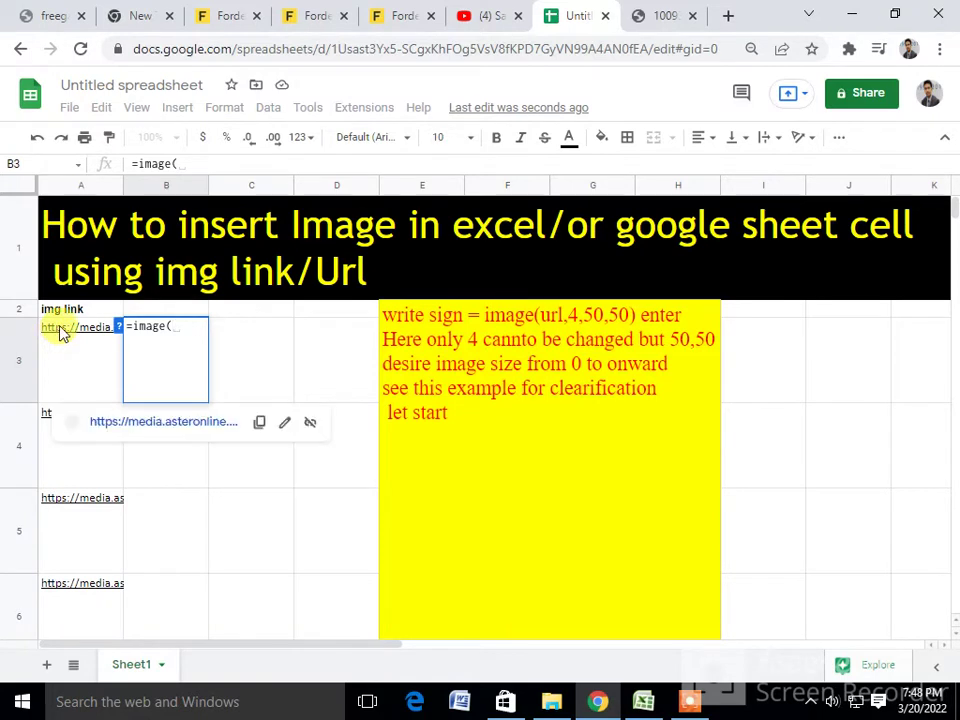
left_click(60, 333)
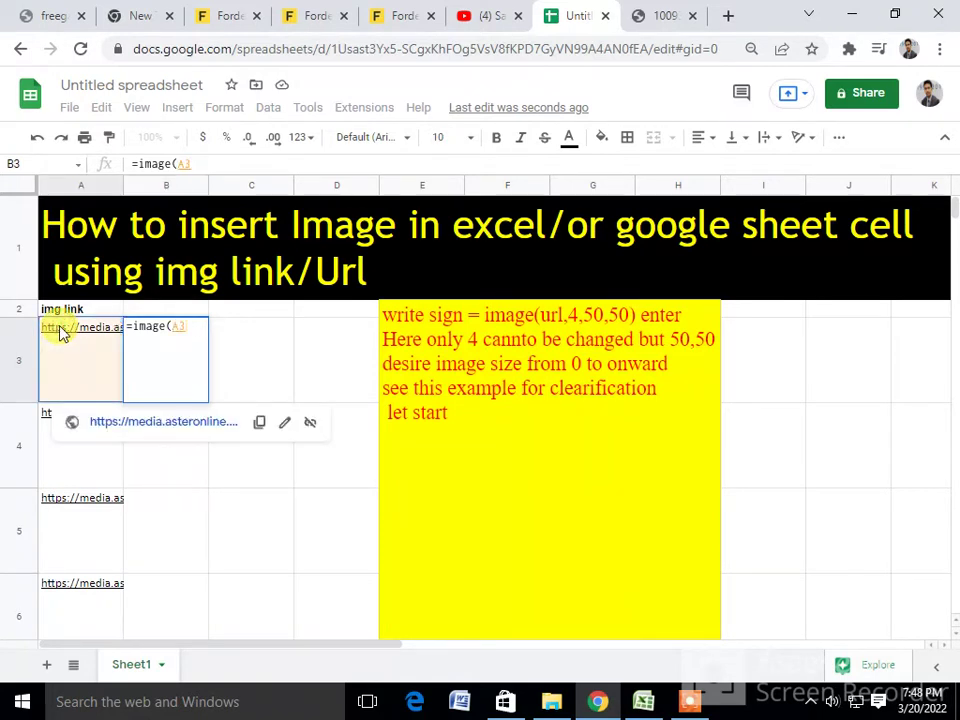
type(",")
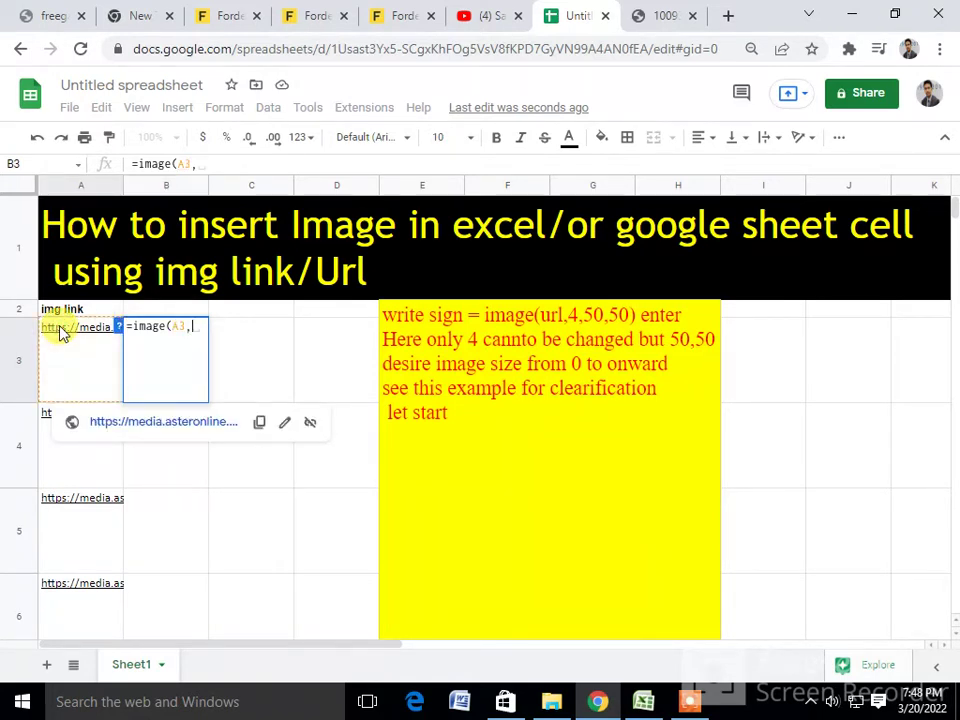
type("4,5")
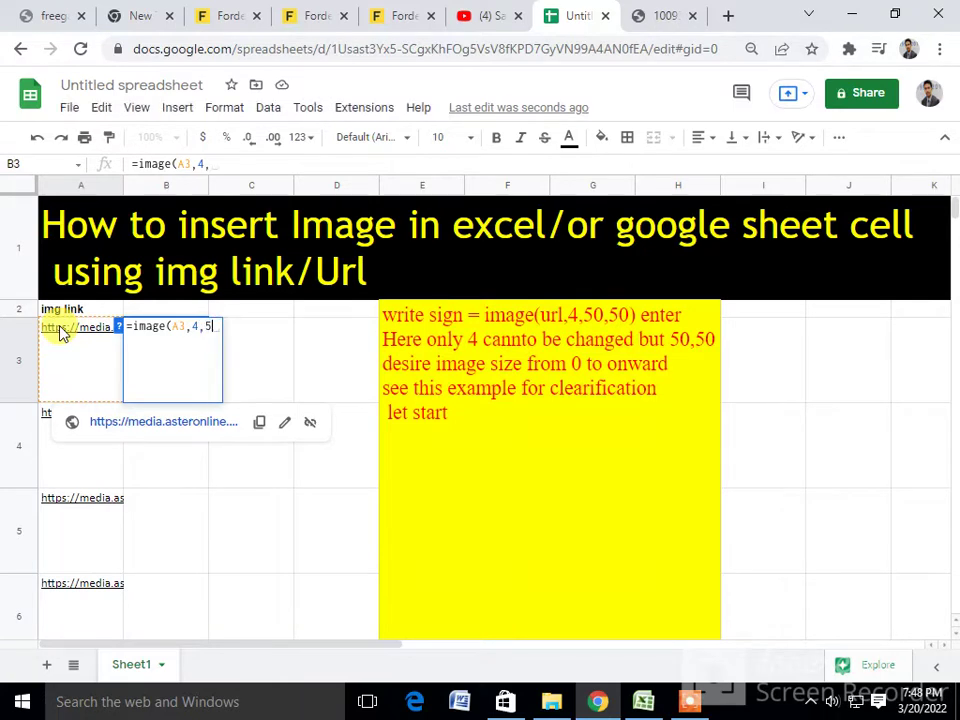
type("0,50")
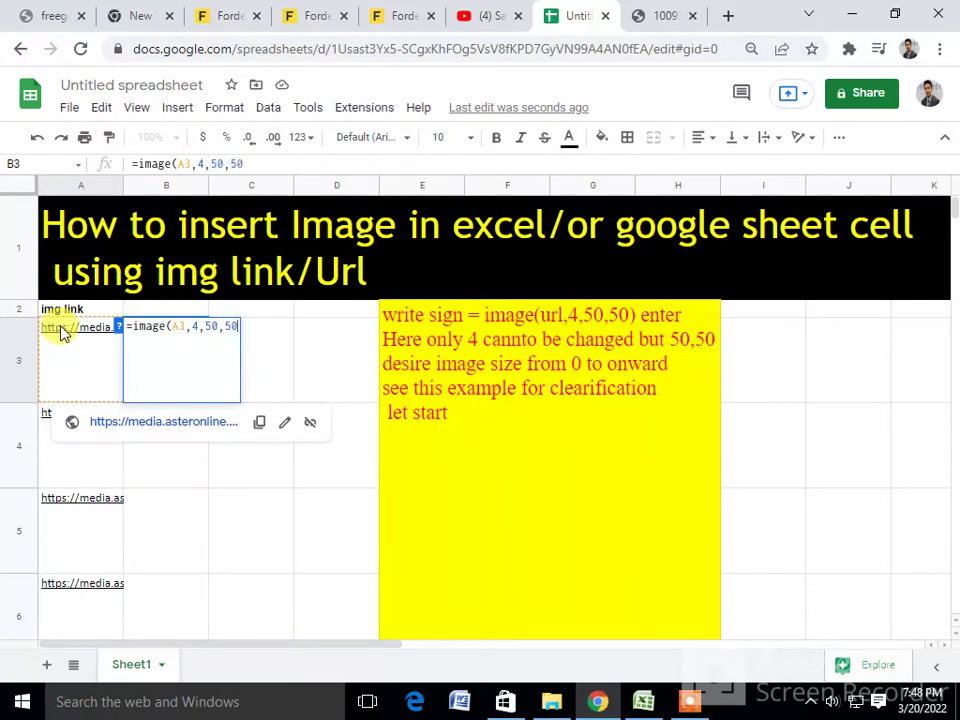
key("Return")
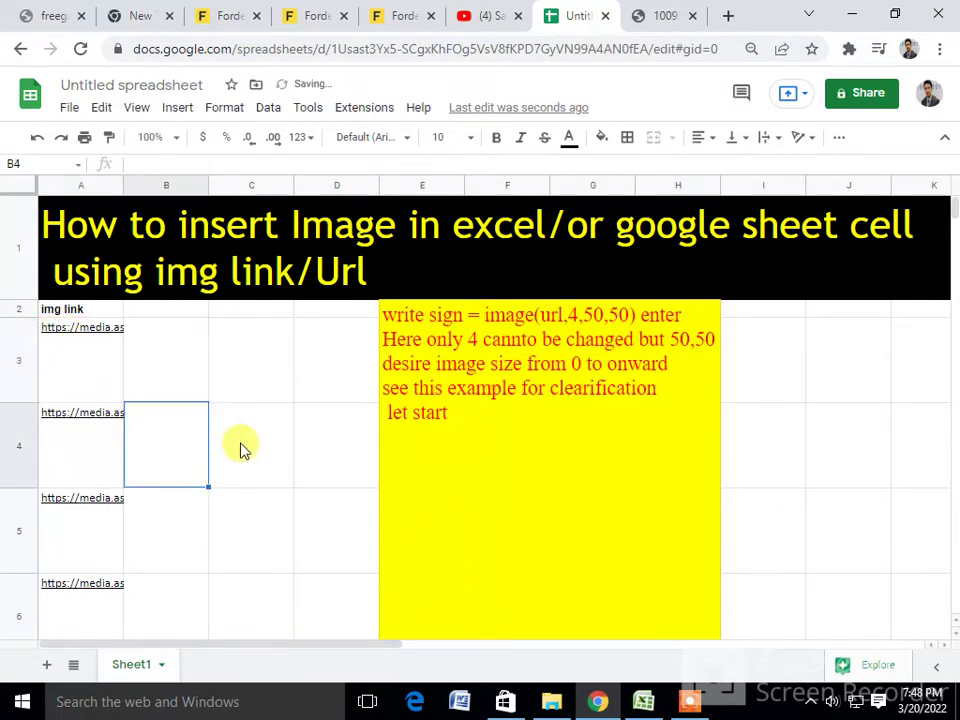
Fill B3's =image(A3,4,50,50) formula down column B through row 6, then recheck B3
left_click(167, 394)
left_click_drag(210, 406, 267, 408)
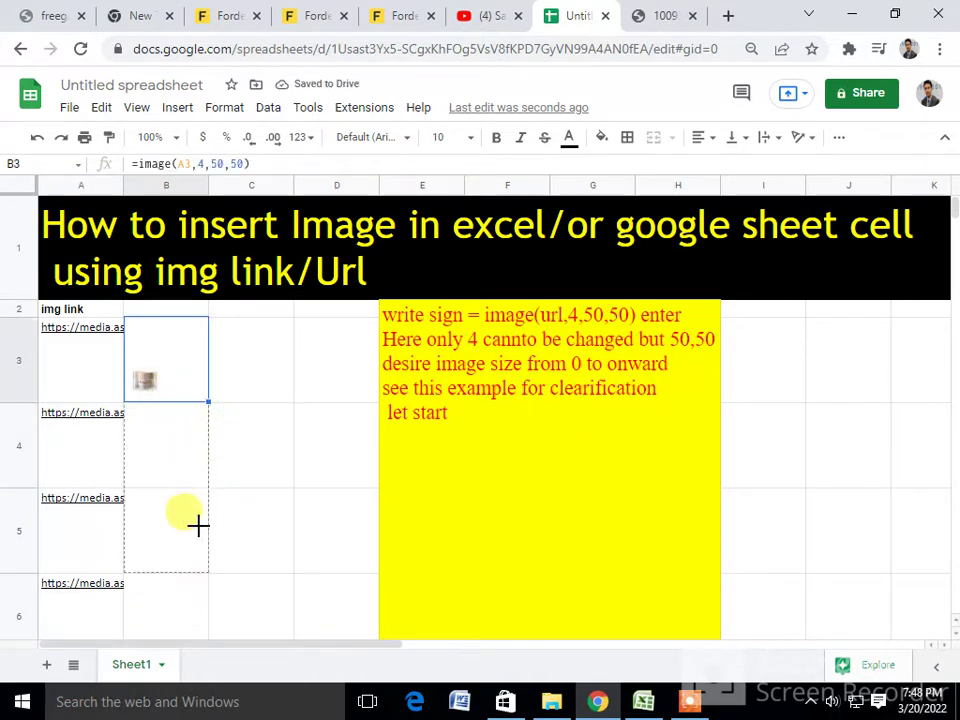
left_click(268, 410)
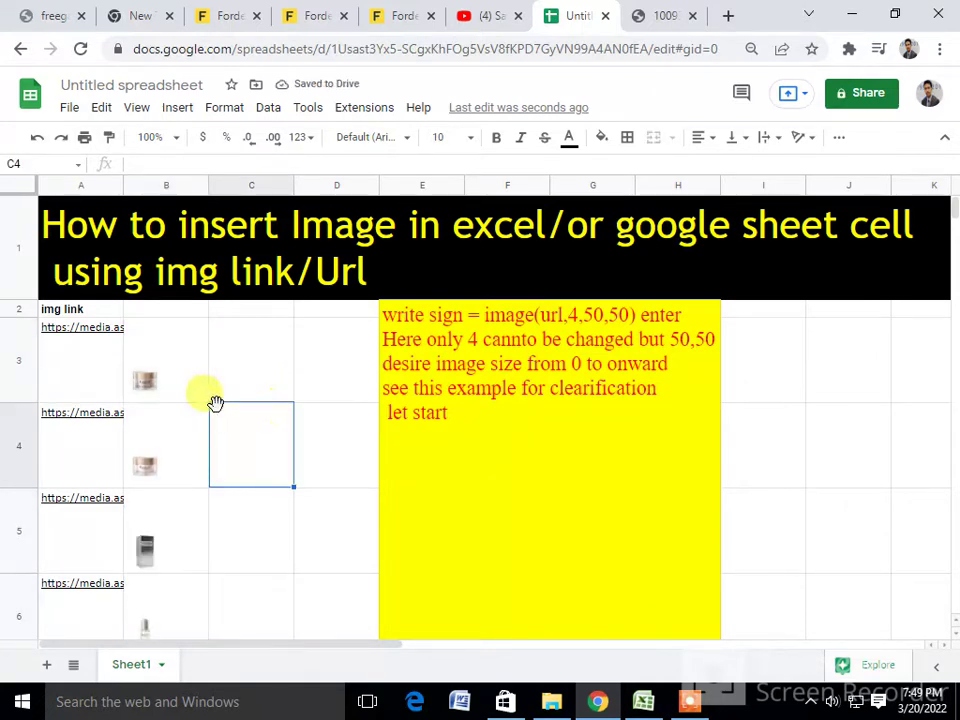
scroll(218, 407, "down", 3)
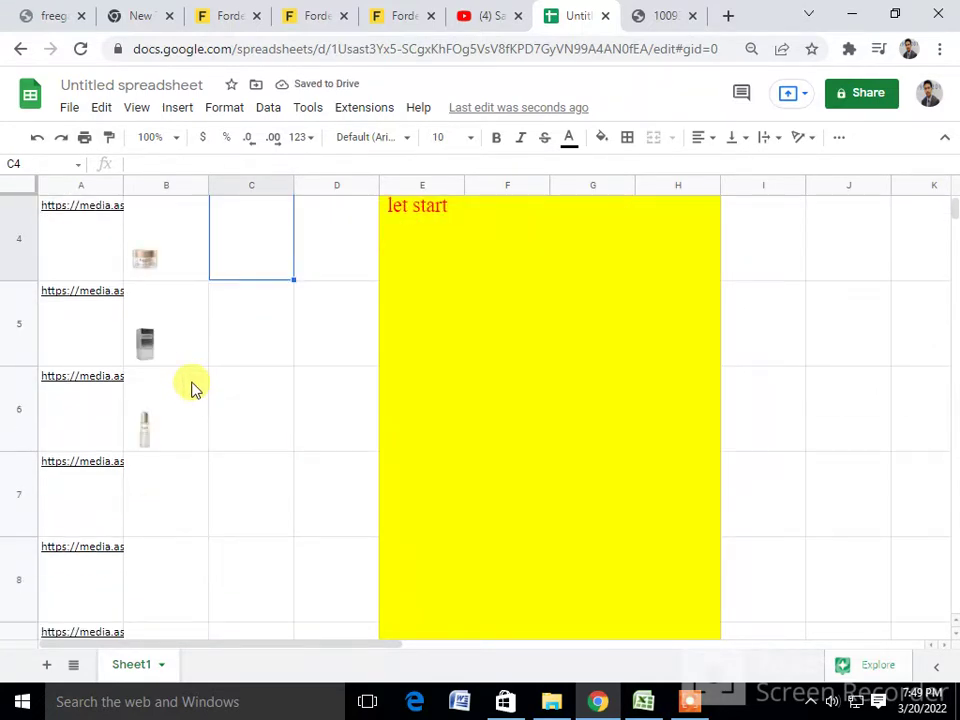
scroll(191, 388, "up", 3)
left_click(180, 385)
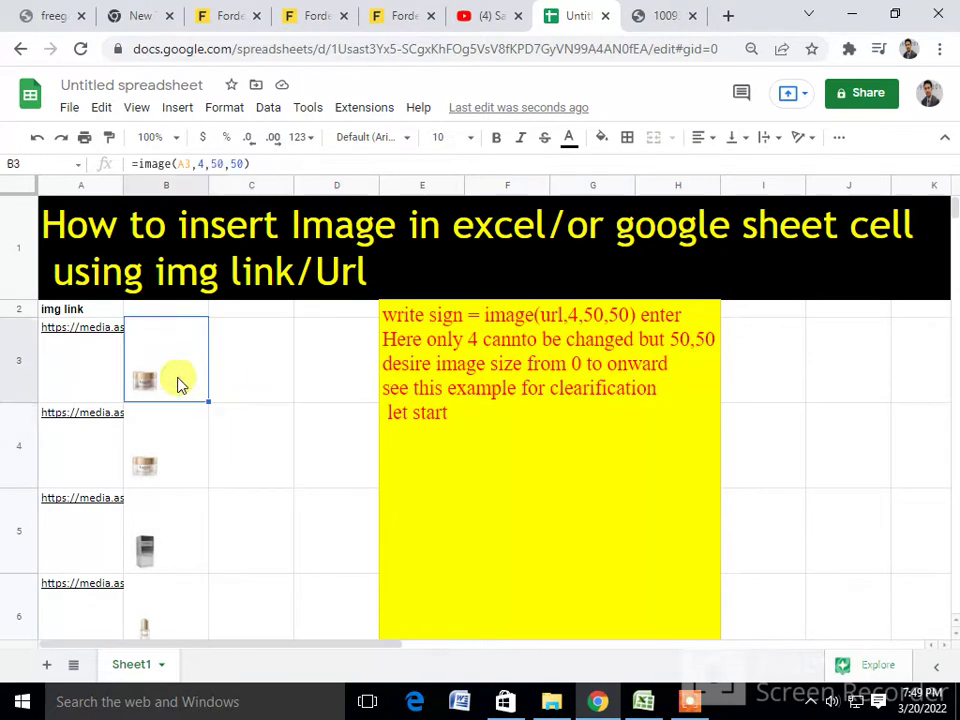
Append 'if we change the size it will apear in large size lets take a look' to the yellow note
left_click(477, 431)
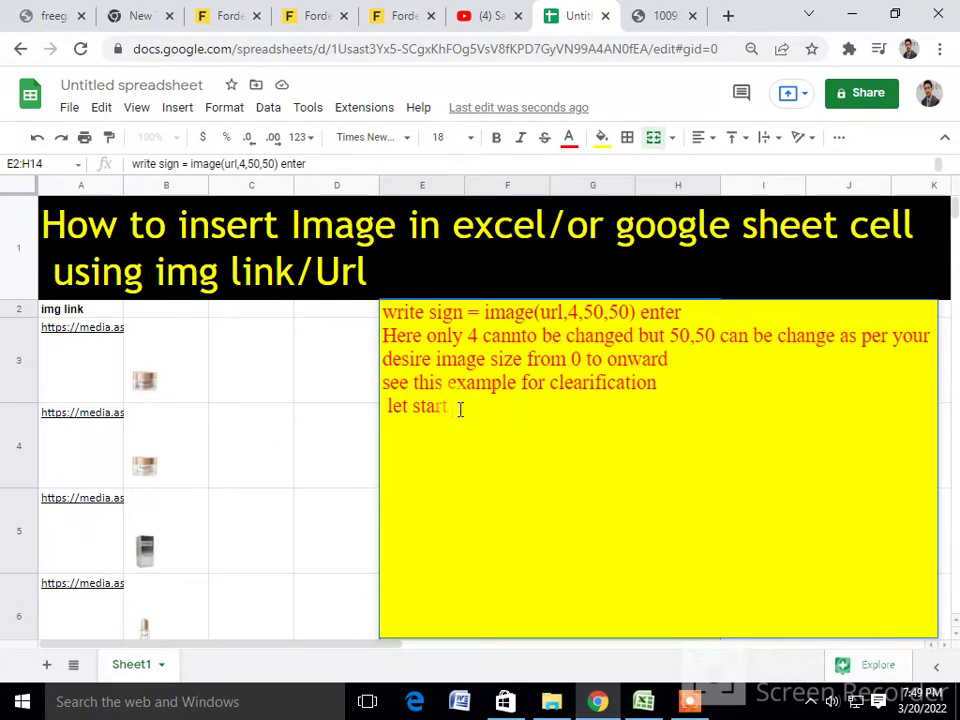
type("f w")
type("e change t")
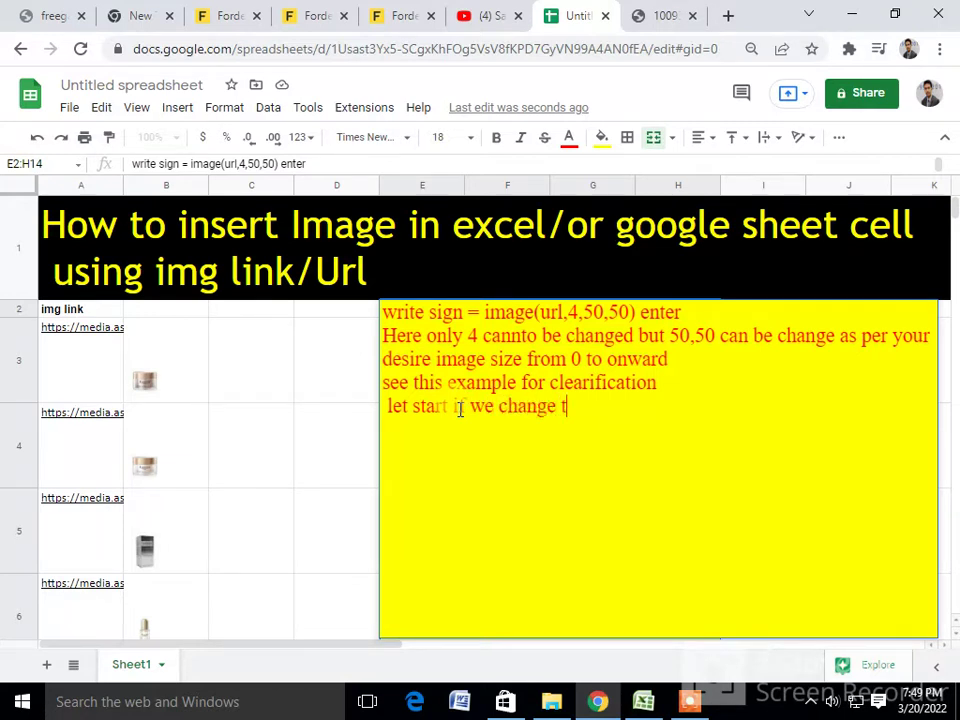
type("he ")
type("size it w")
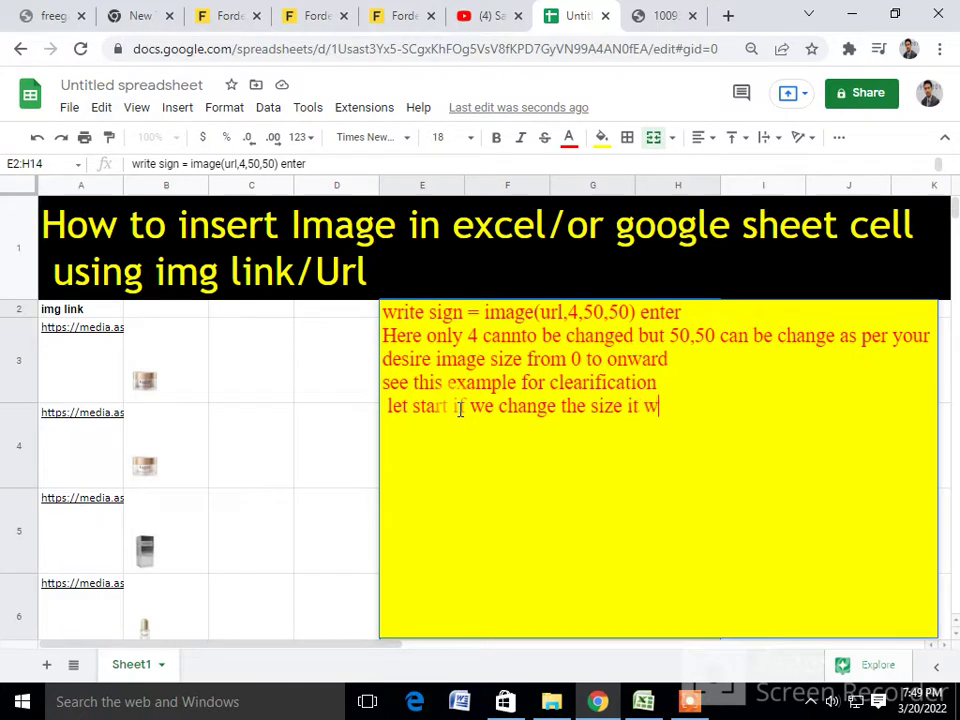
type("ill ap")
type("ear in large")
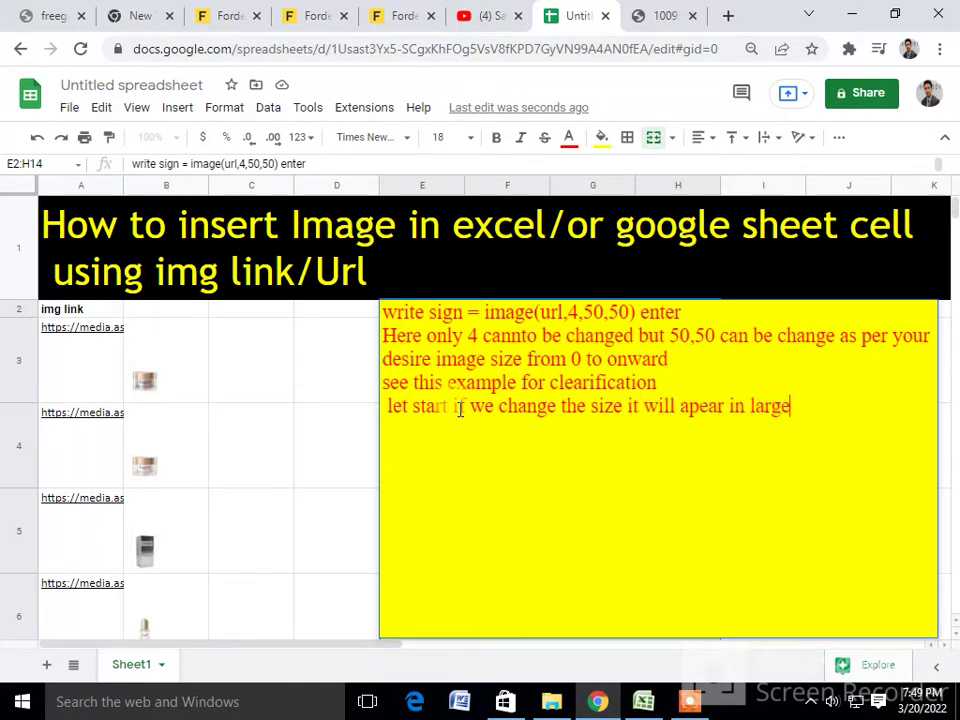
type(" size ")
type("lets ")
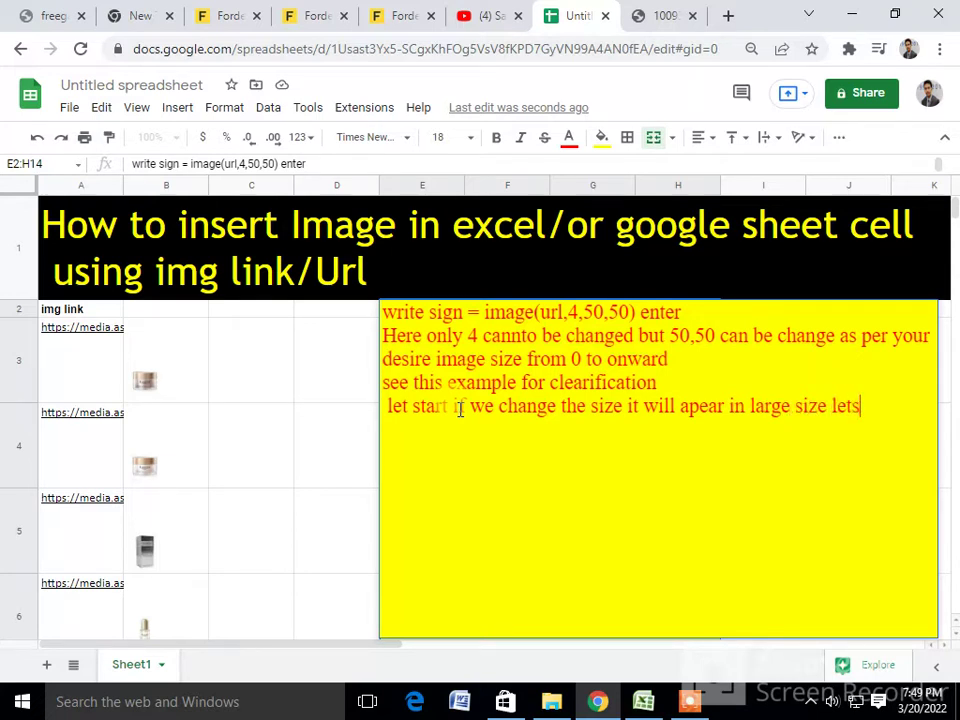
type("take a ")
type("look")
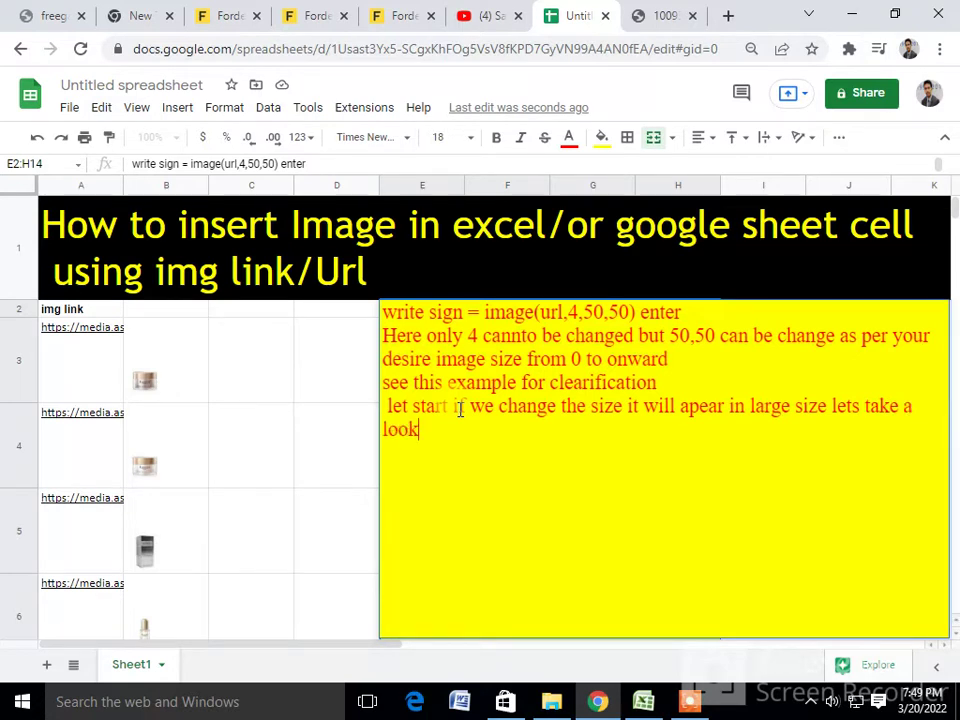
left_click(202, 396)
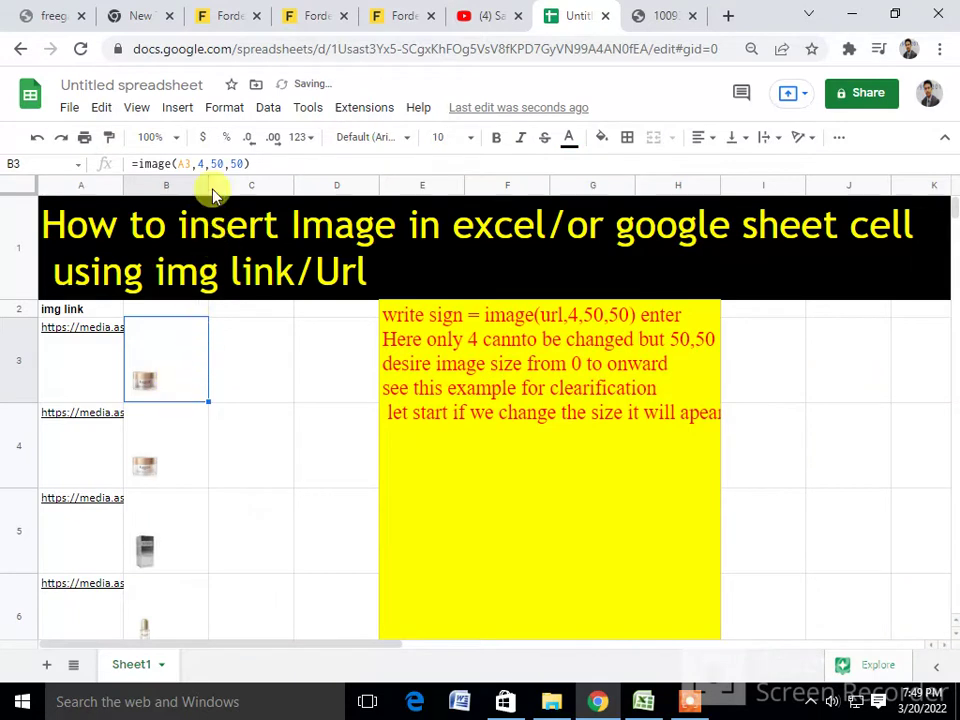
Change B3's formula from 50,50 to =image(A3,4,100,100) to enlarge its picture
left_click(218, 164)
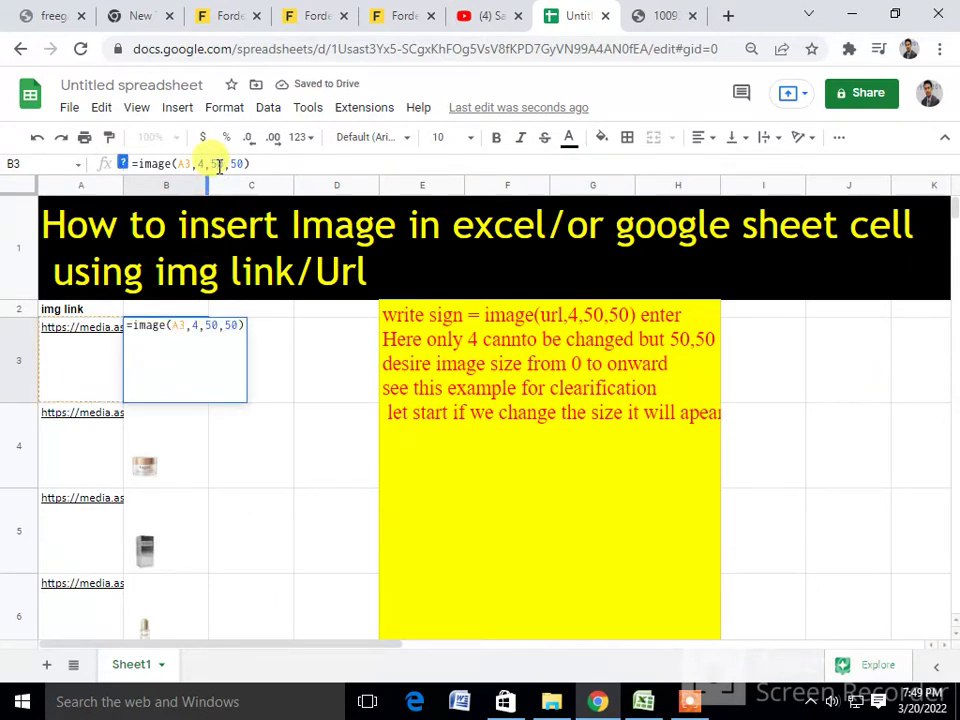
key("BackSpace")
type("1")
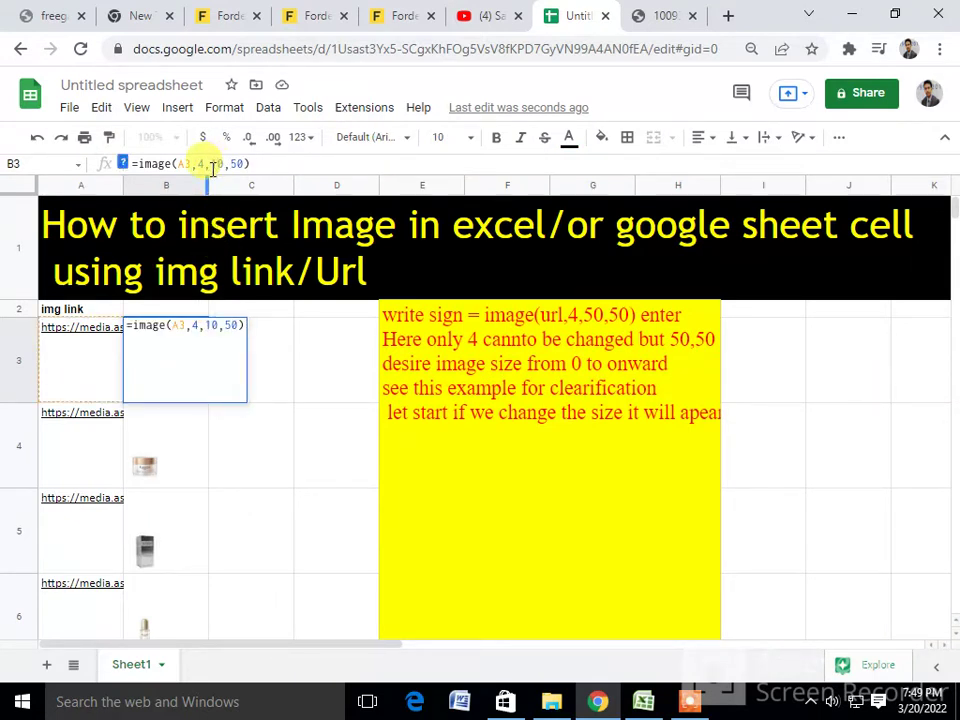
type("0")
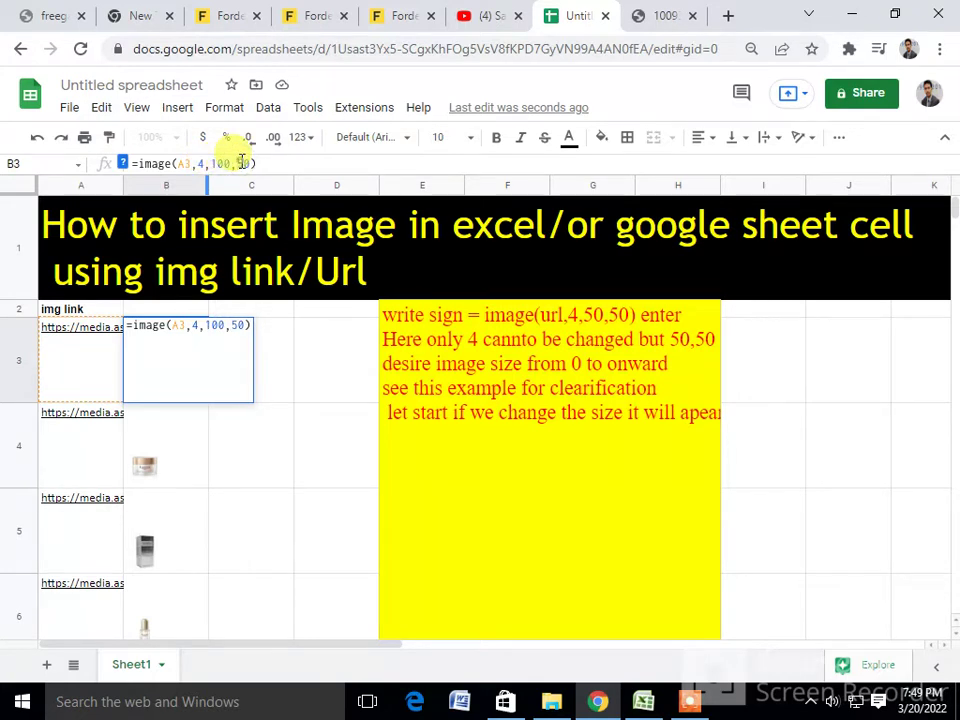
key("BackSpace")
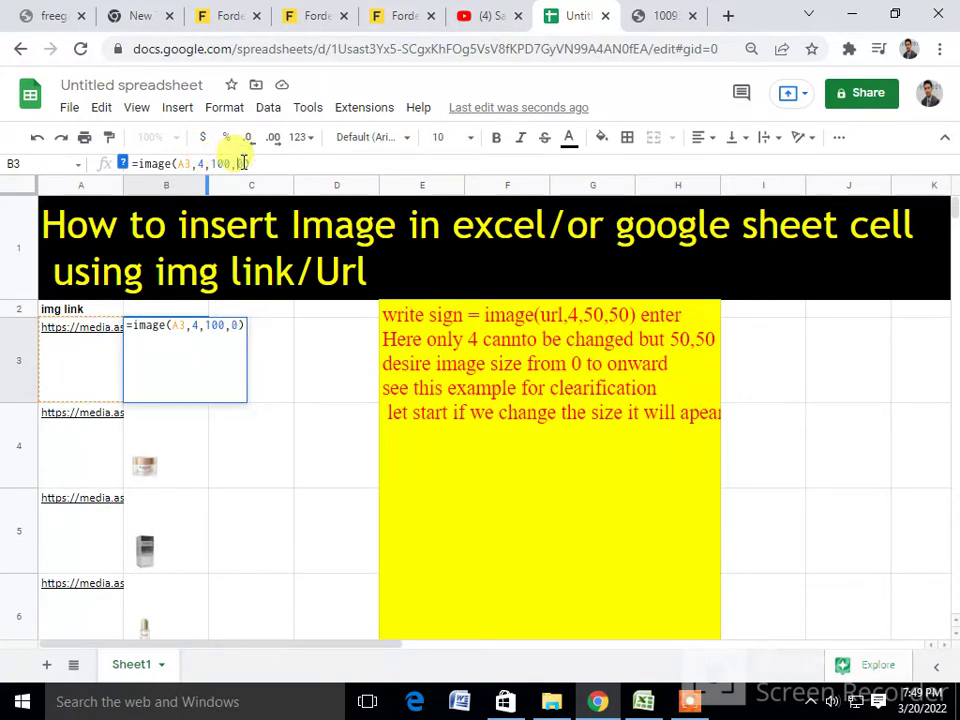
type("10")
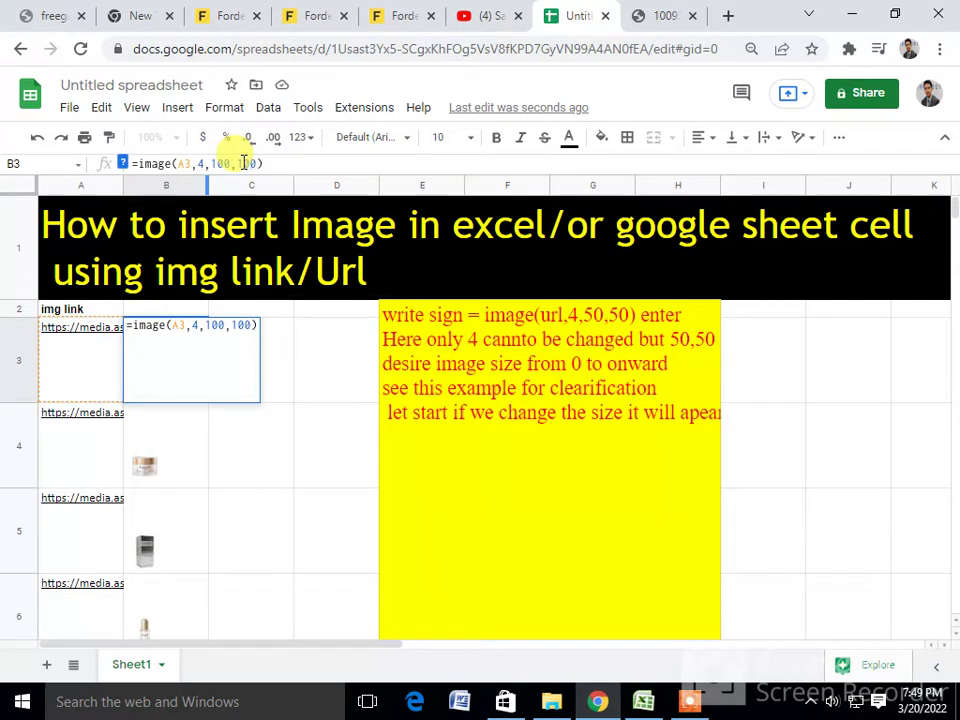
key("Return")
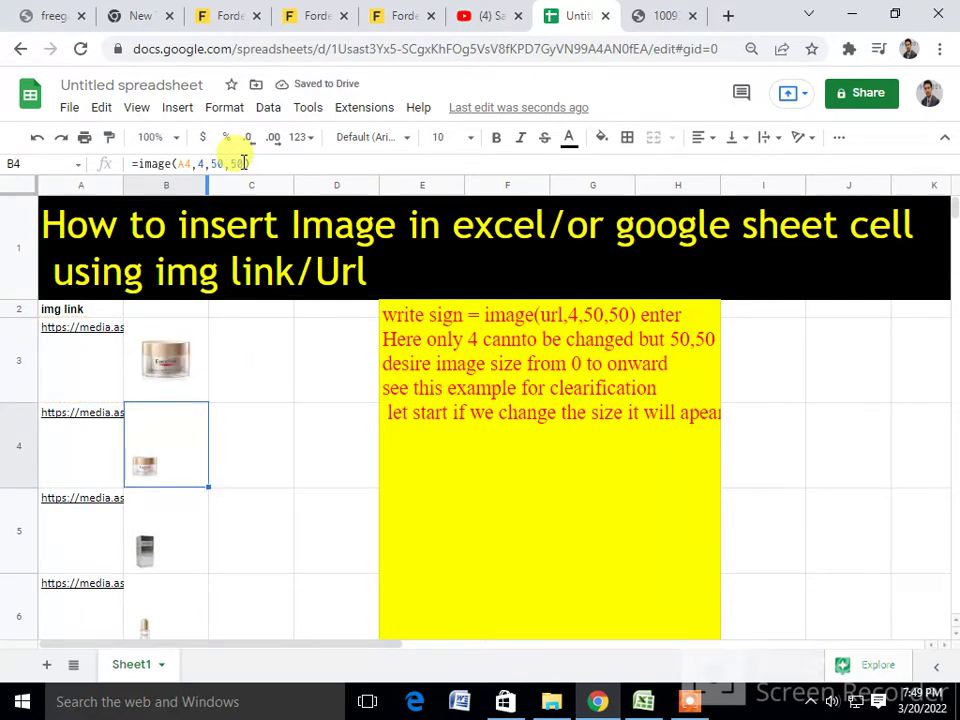
Copy B3's 100×100 image formula down column B through B9 and review the enlarged pictures
left_click(198, 384)
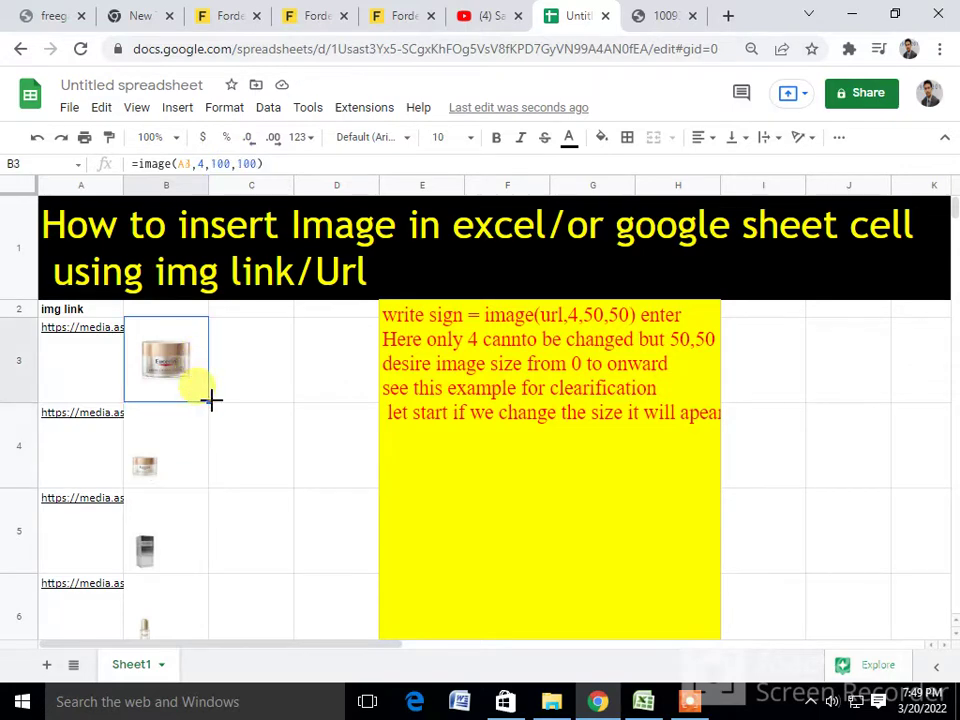
left_click_drag(211, 399, 246, 443)
scroll(243, 440, "down", 3)
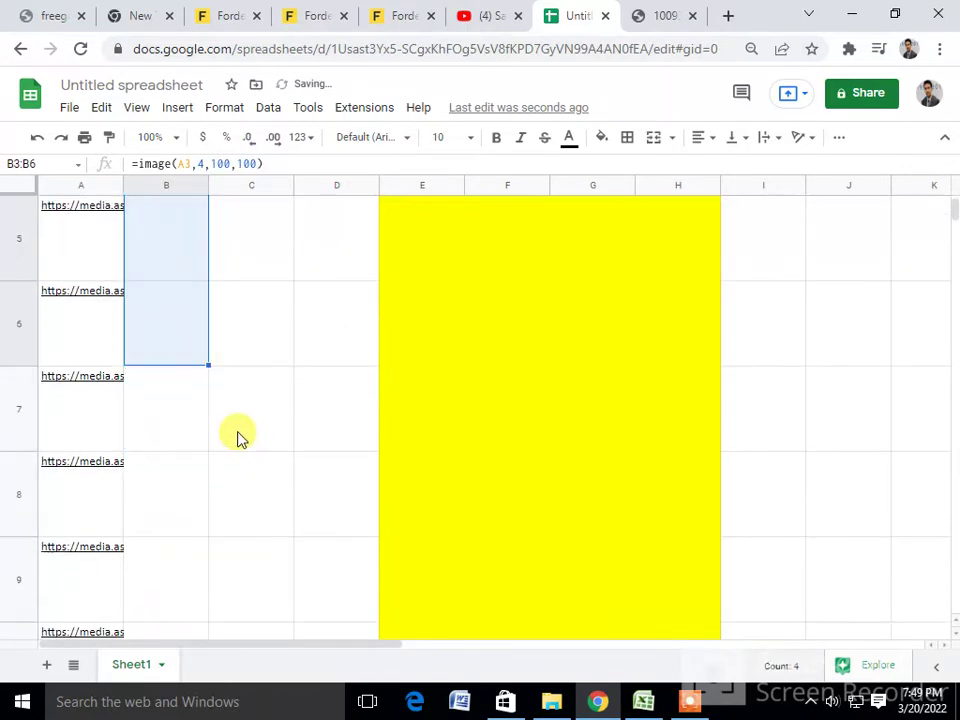
left_click_drag(208, 365, 258, 488)
scroll(258, 398, "down", 1)
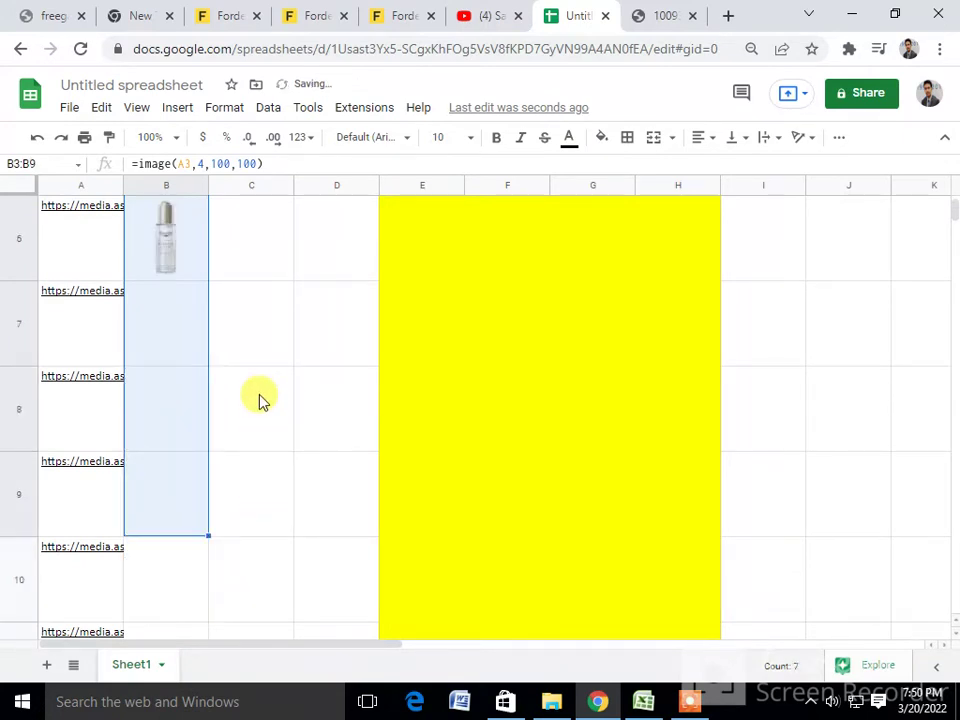
scroll(258, 398, "down", 5)
scroll(258, 398, "up", 2)
scroll(250, 410, "up", 2)
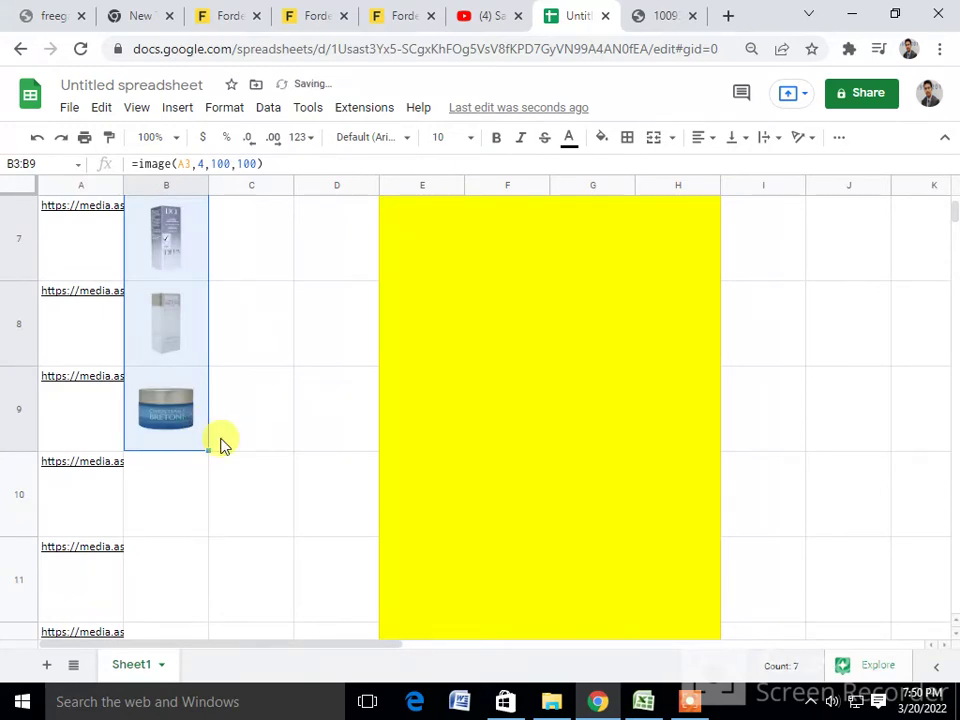
scroll(221, 444, "up", 5)
scroll(221, 444, "down", 2)
scroll(223, 444, "down", 4)
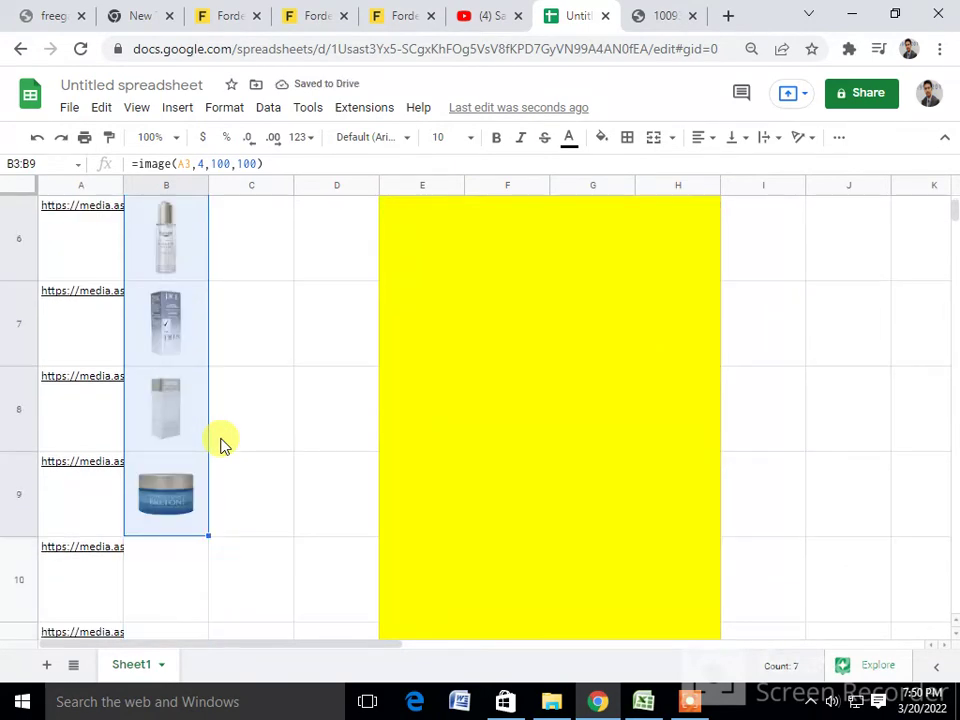
scroll(223, 380, "down", 4)
scroll(226, 313, "up", 1)
scroll(214, 396, "up", 1)
scroll(198, 433, "down", 1)
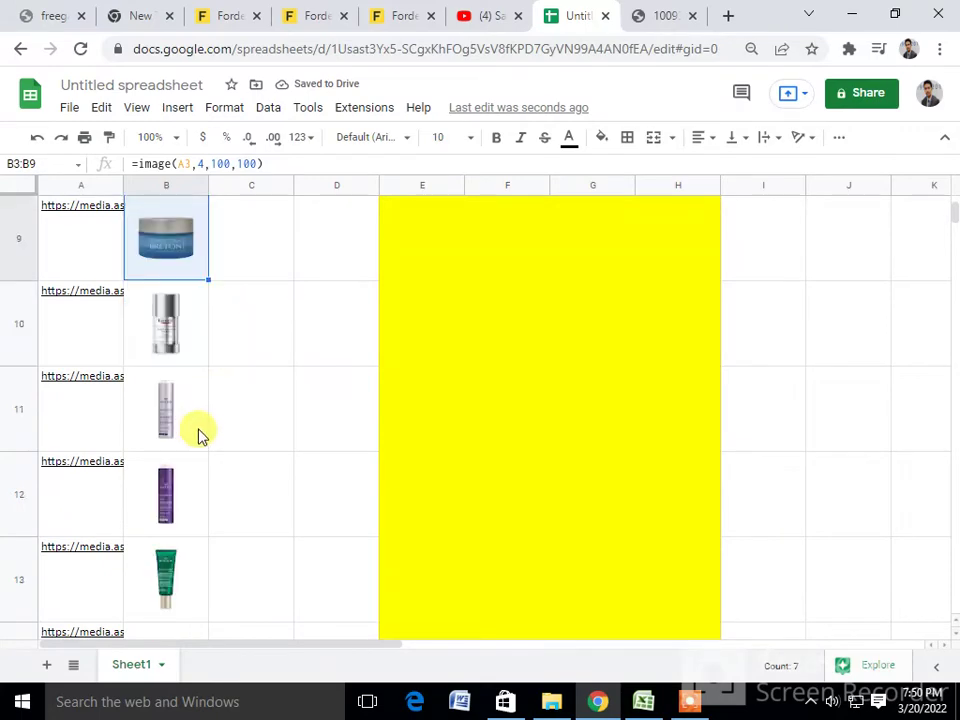
scroll(198, 433, "up", 3)
scroll(198, 433, "up", 3)
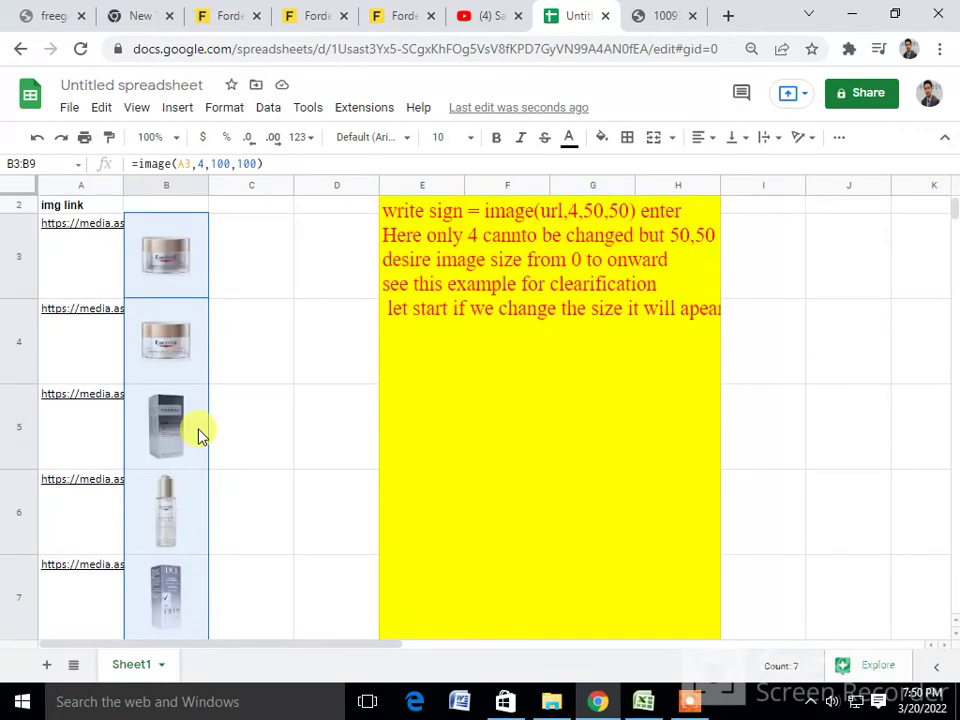
scroll(196, 427, "up", 1)
Reopen the yellow note for editing at its end after 'look'
left_click(255, 360)
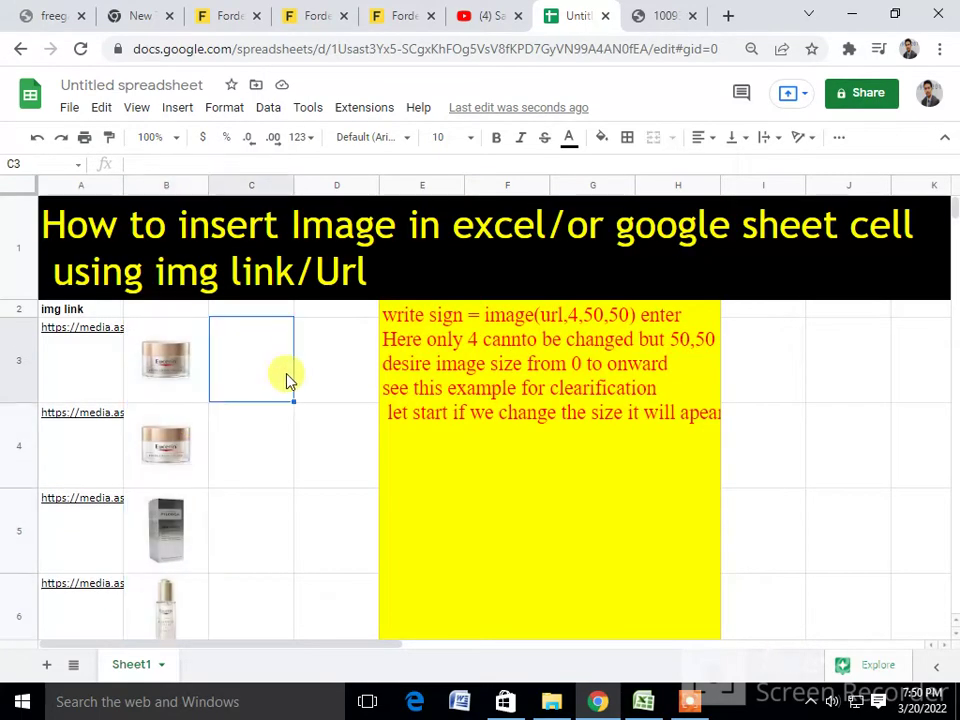
left_click(445, 458)
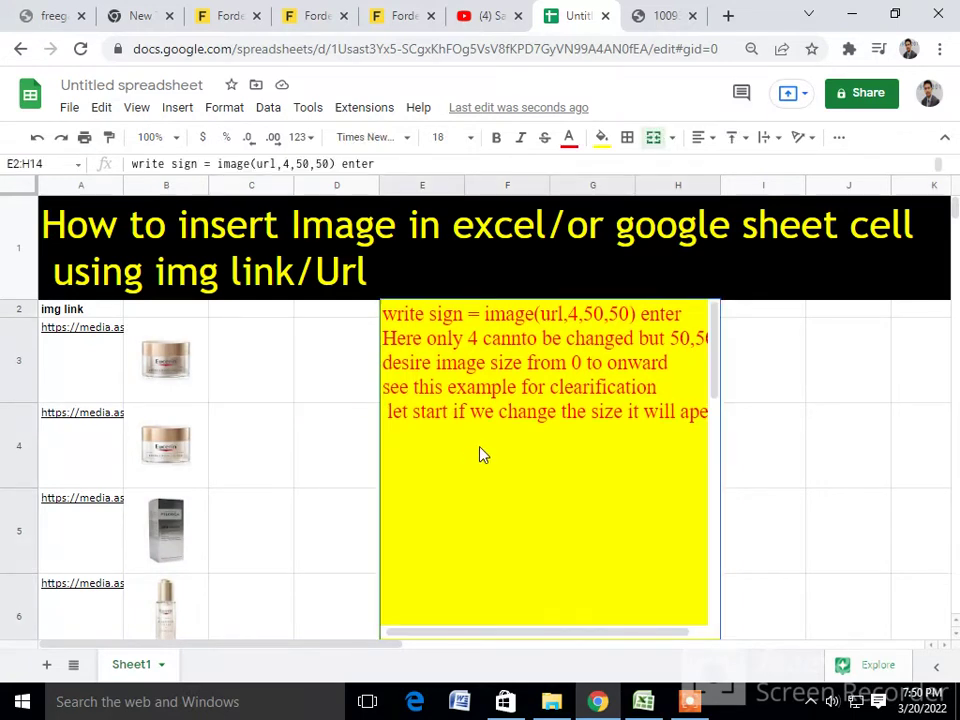
double_click(447, 462)
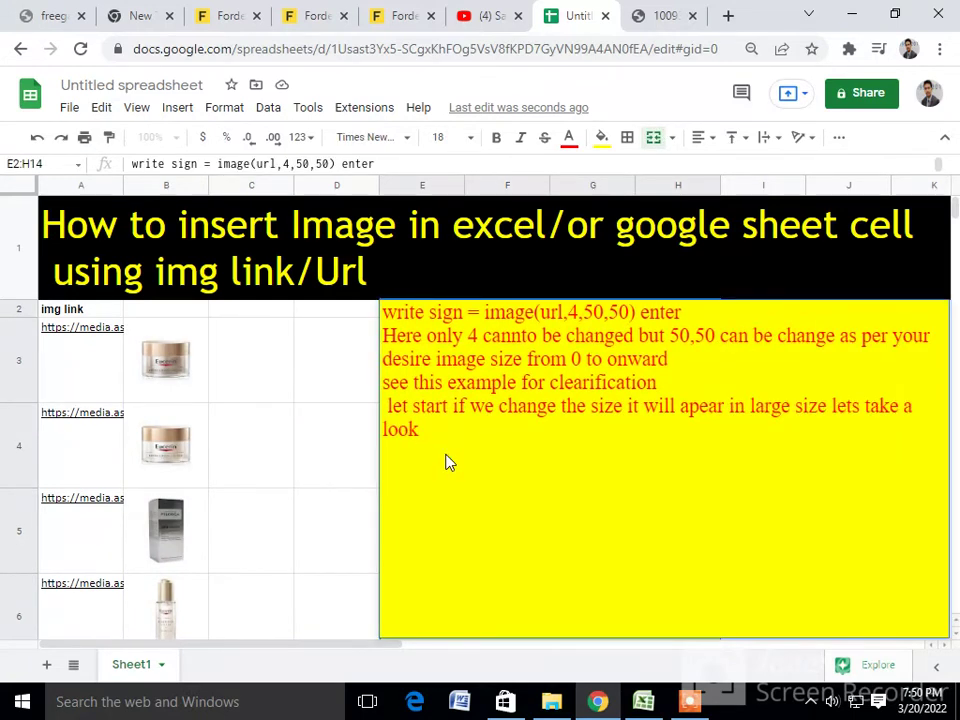
key("Escape")
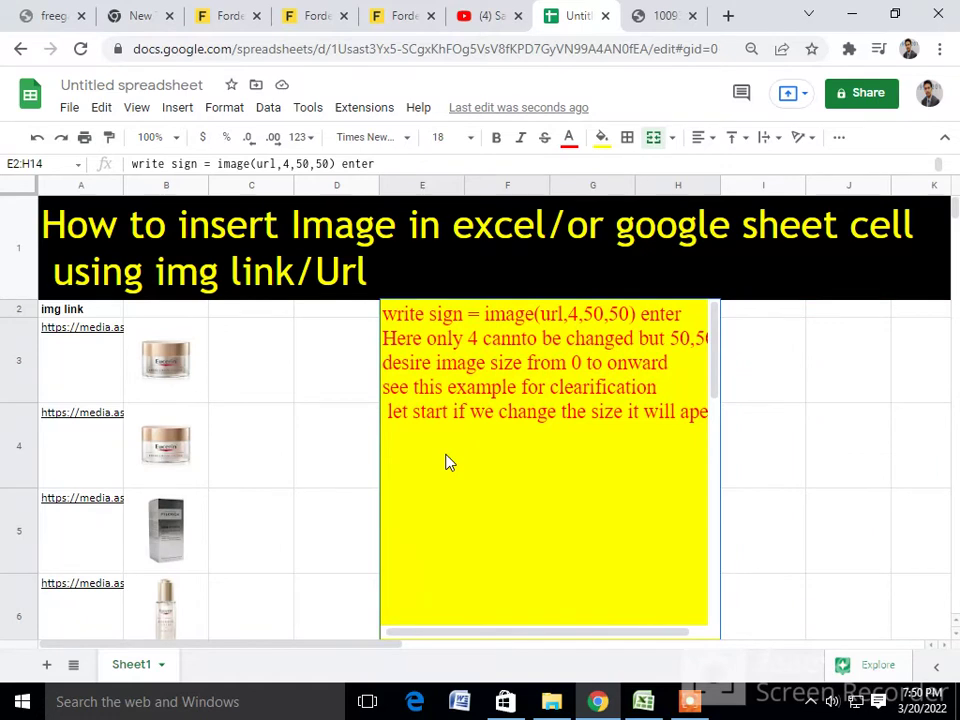
double_click(447, 461)
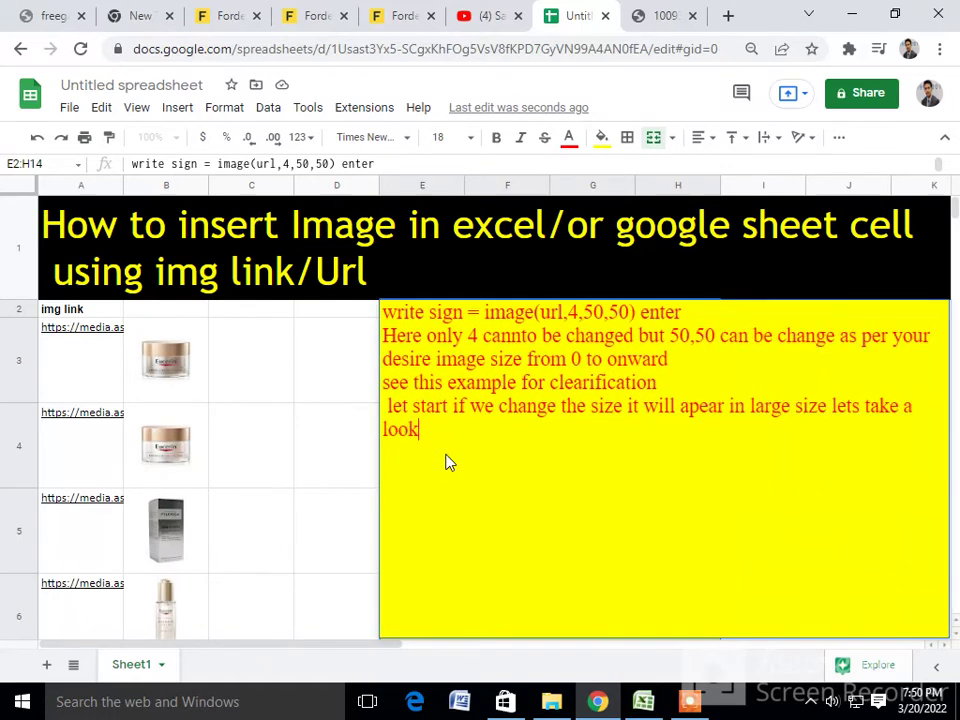
Add a new note line reading 'if you like please appriciate' and confirm it
key("alt+Return")
type("f yo ")
type("u like ")
type("p")
type("lse")
key("BackSpace")
key("BackSpace")
key("BackSpace")
type("ease ")
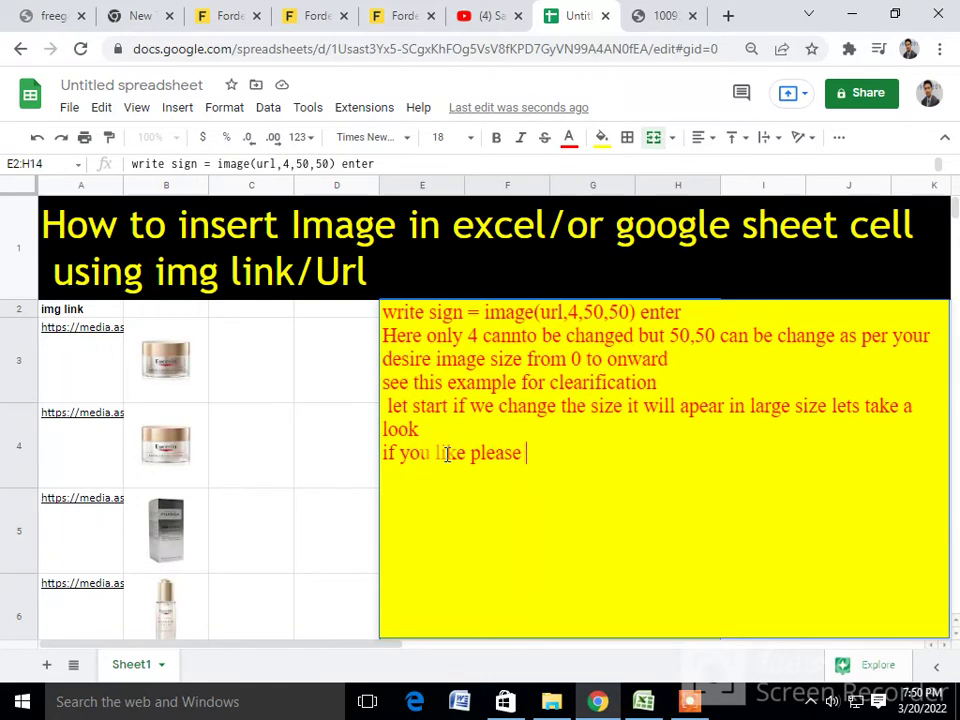
type("sub")
key("BackSpace")
key("BackSpace")
key("BackSpace")
key("BackSpace")
key("BackSpace")
key("BackSpace")
key("BackSpace")
type("like ")
type("please a")
type("ppricia")
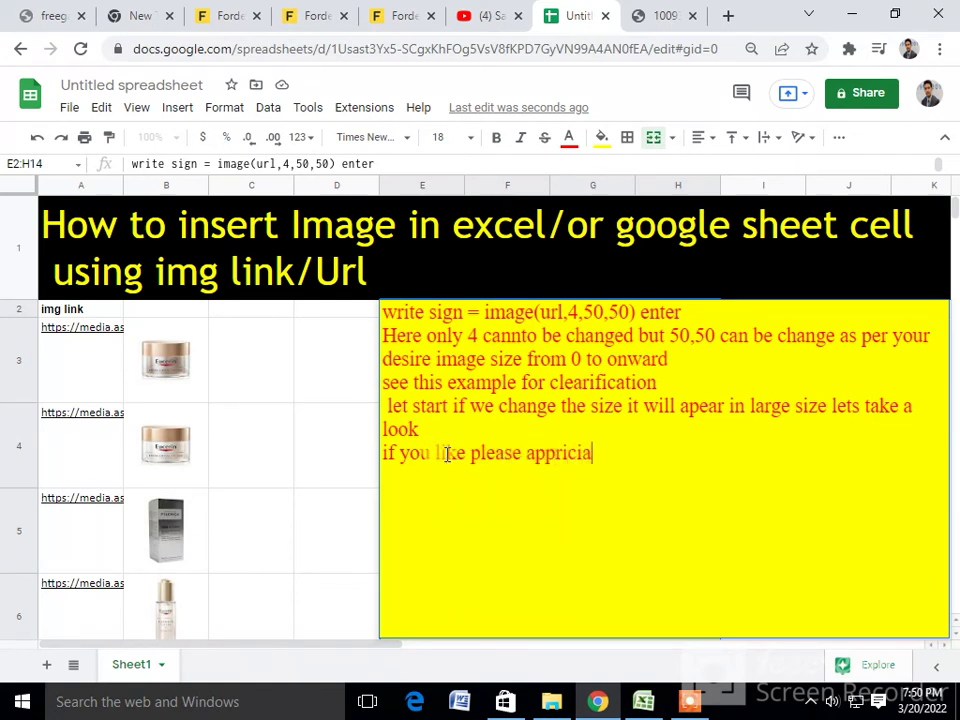
type("te")
key("Return")
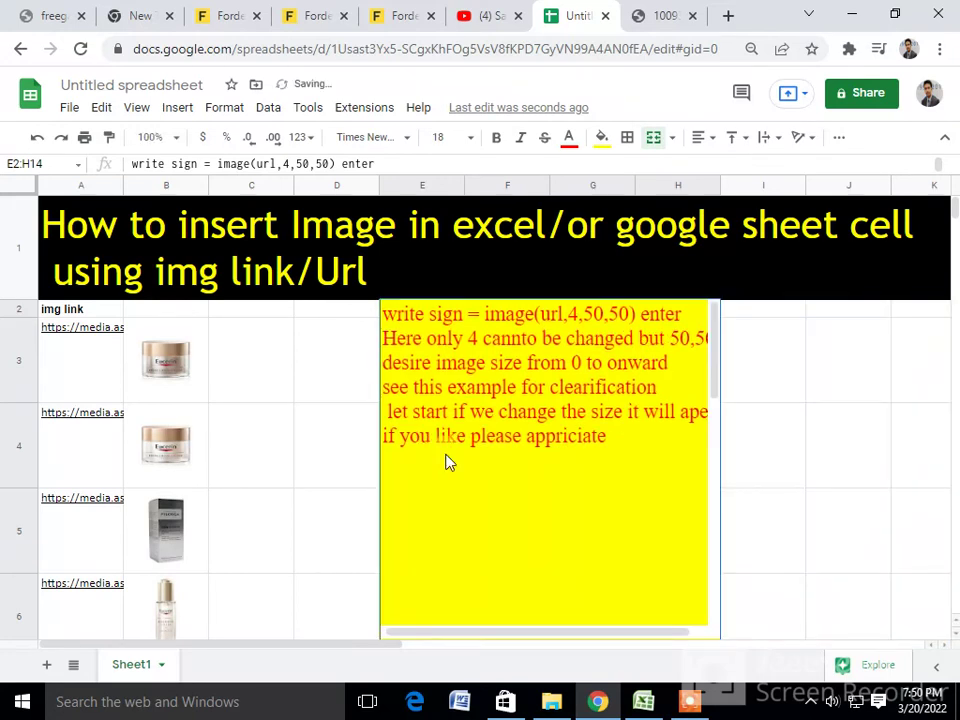
left_click(345, 453)
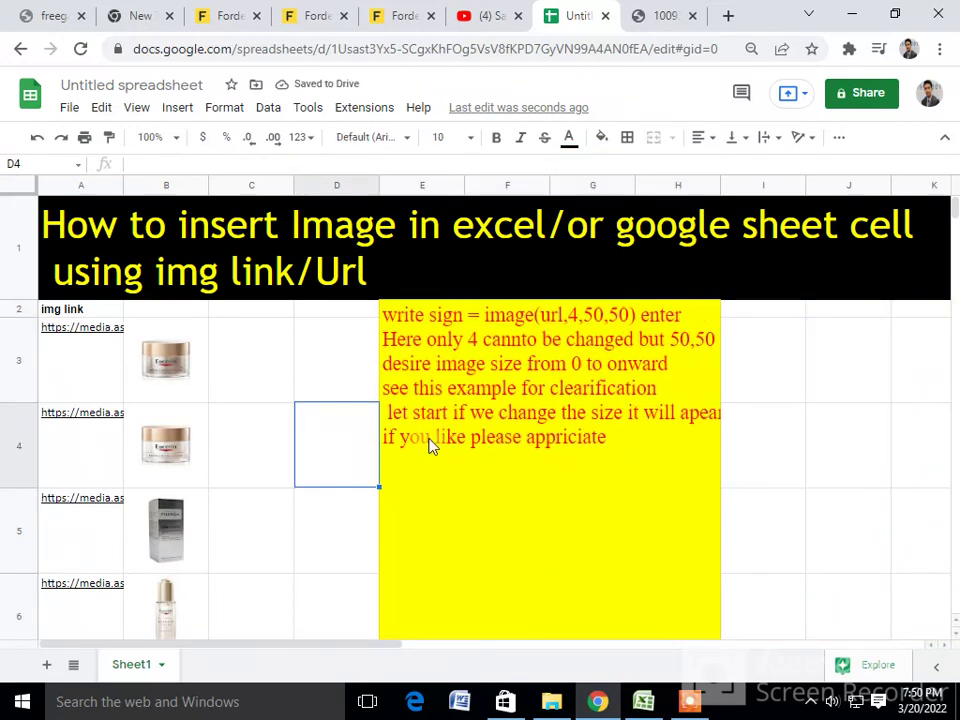
left_click(252, 394)
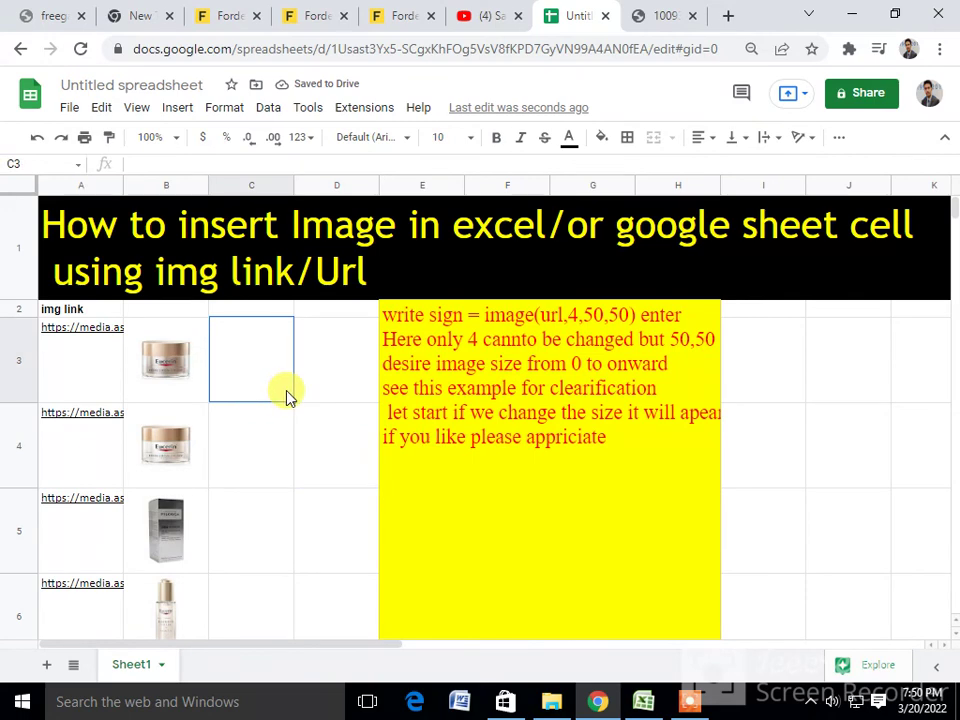
scroll(287, 395, "down", 1)
scroll(287, 395, "up", 1)
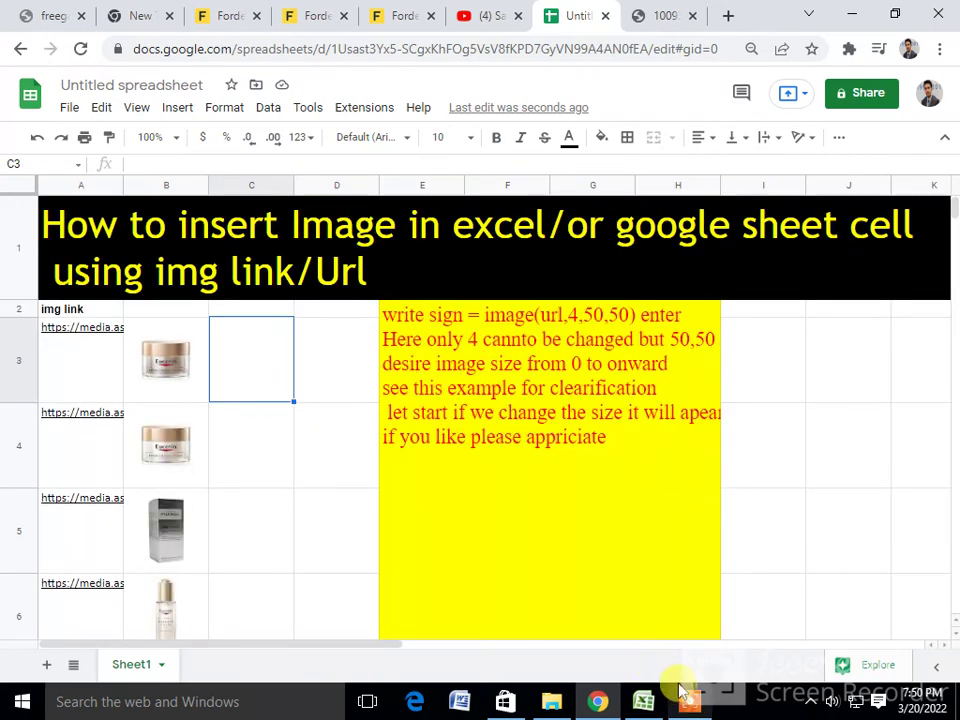